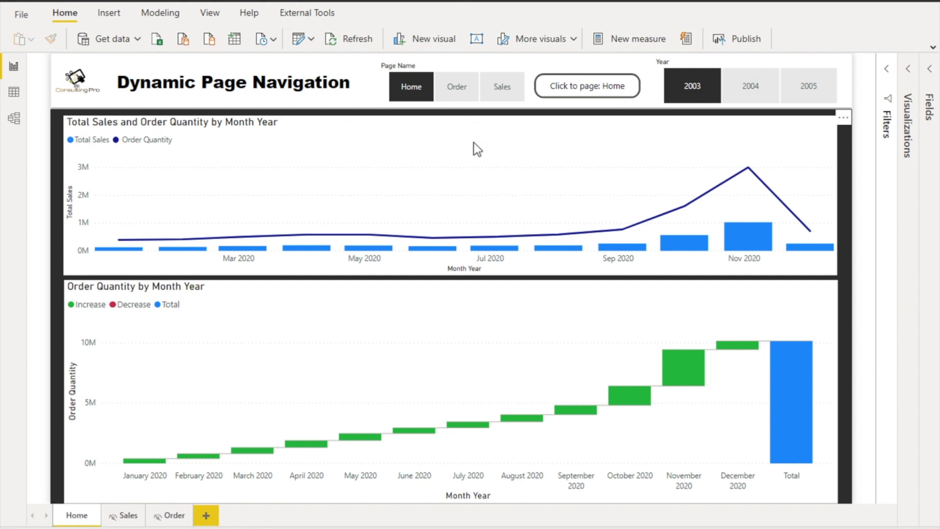
# Browse the Sales, Order and Home page tabs of the report
pyautogui.click(123, 515)
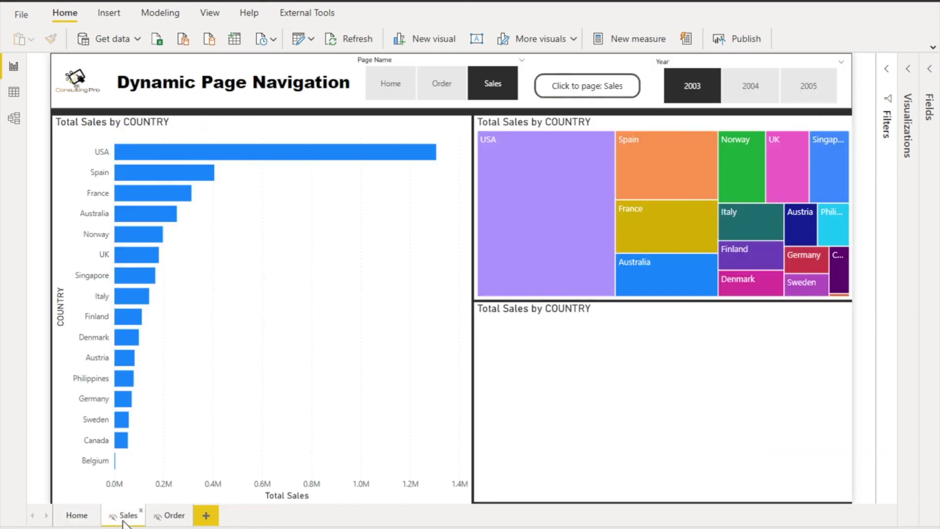
pyautogui.click(171, 517)
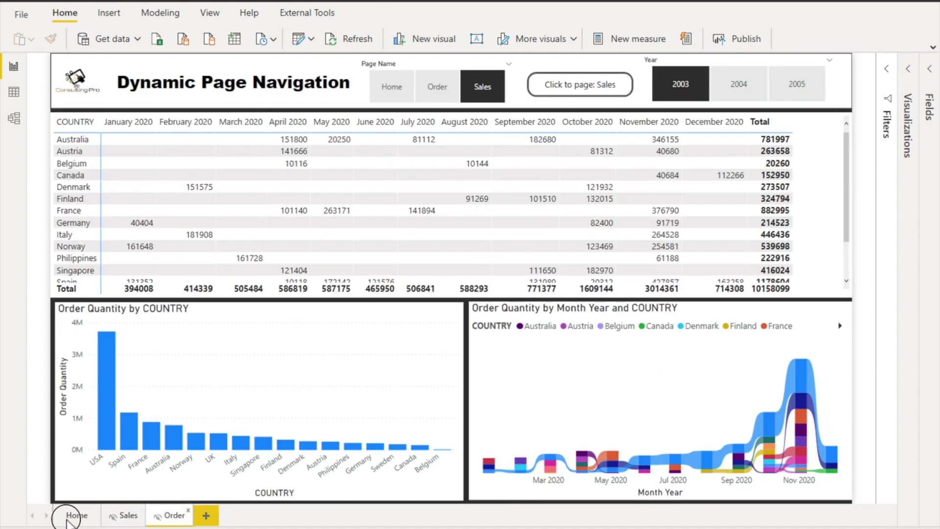
pyautogui.click(69, 519)
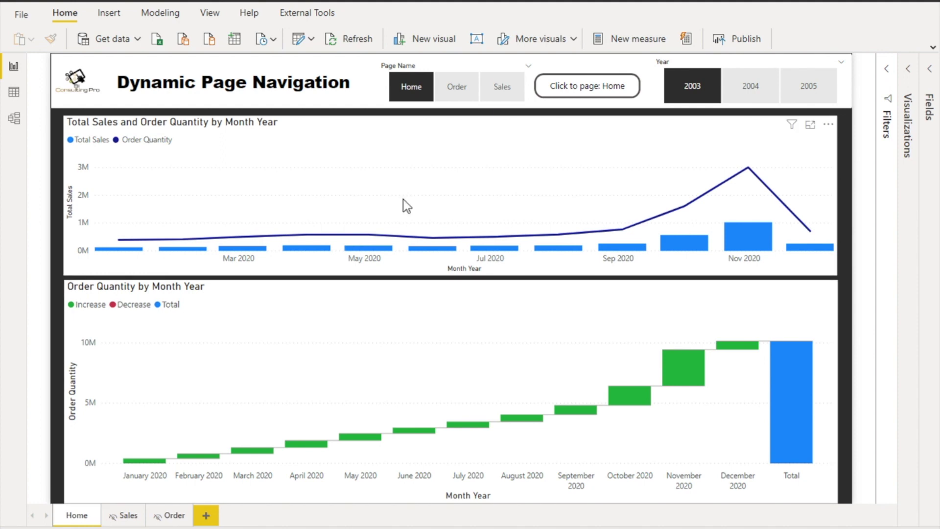
# Pick Sales, then Order, in the Page Name slicer and follow the button to each page
pyautogui.click(499, 90)
pyautogui.keyDown('ctrl'); pyautogui.click(585, 87); pyautogui.keyUp('ctrl')
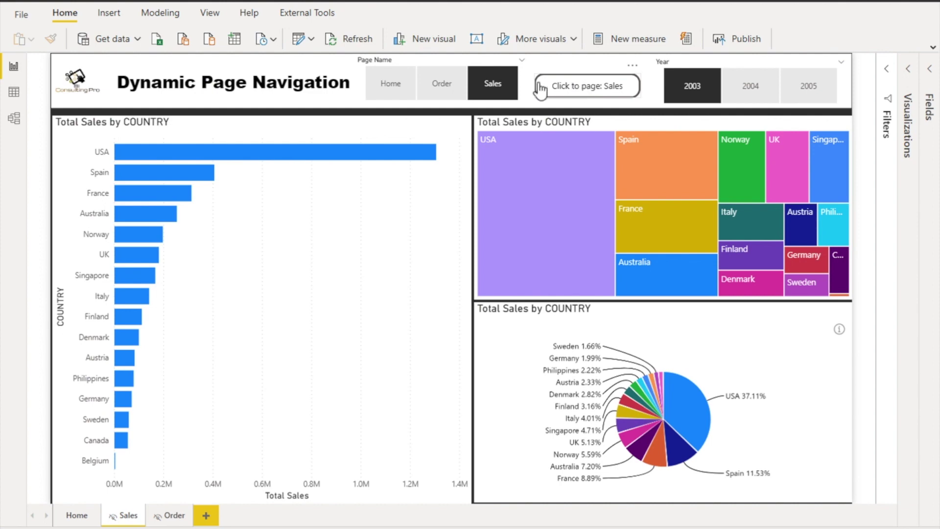
pyautogui.click(439, 87)
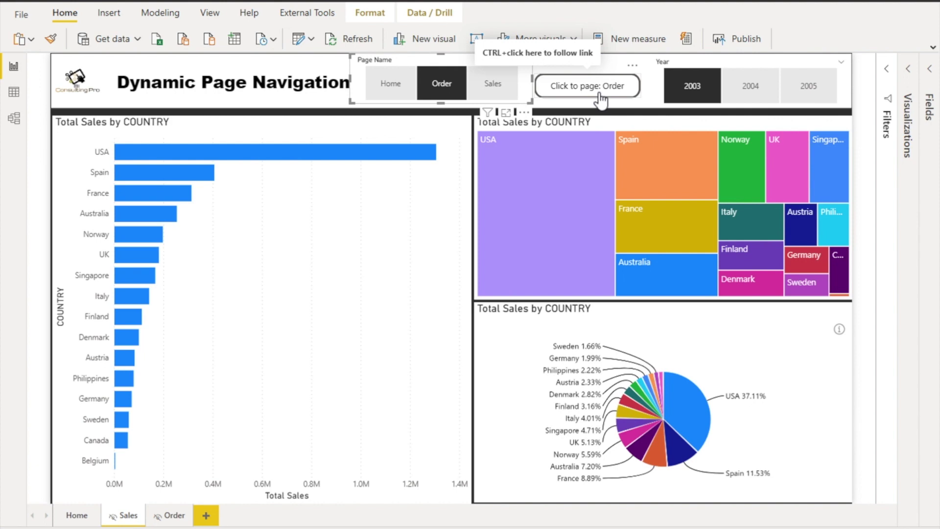
pyautogui.keyDown('ctrl'); pyautogui.click(600, 98); pyautogui.keyUp('ctrl')
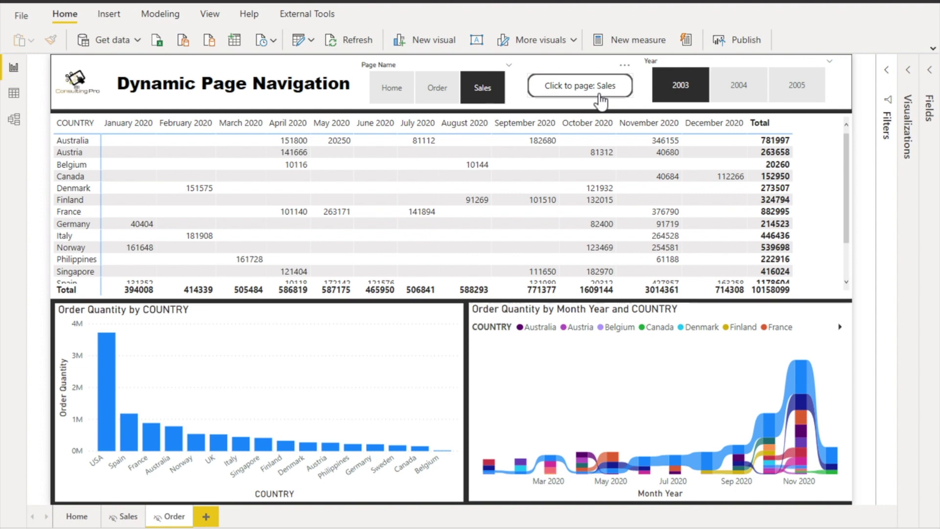
# Preview the Date Table, Pages, User Pages and Users tables in Data view, then view the model diagram
pyautogui.click(14, 93)
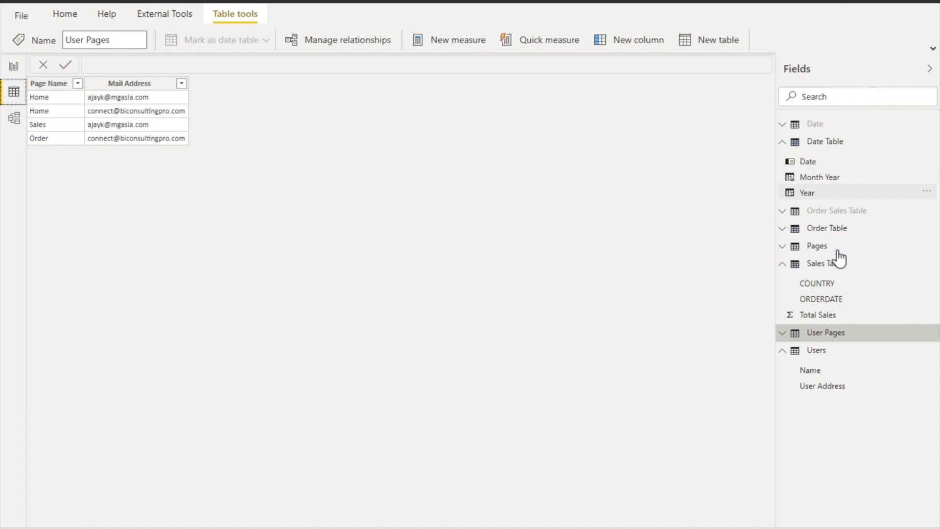
pyautogui.click(830, 142)
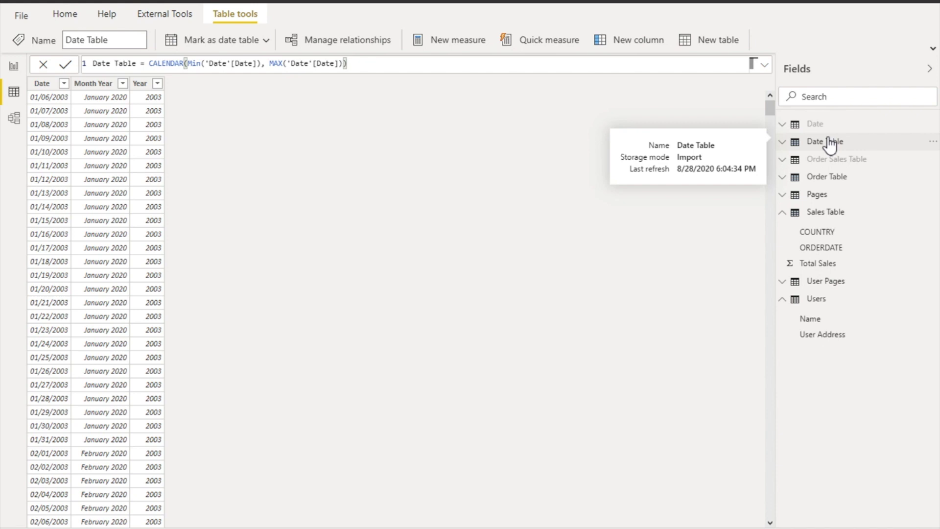
pyautogui.click(812, 196)
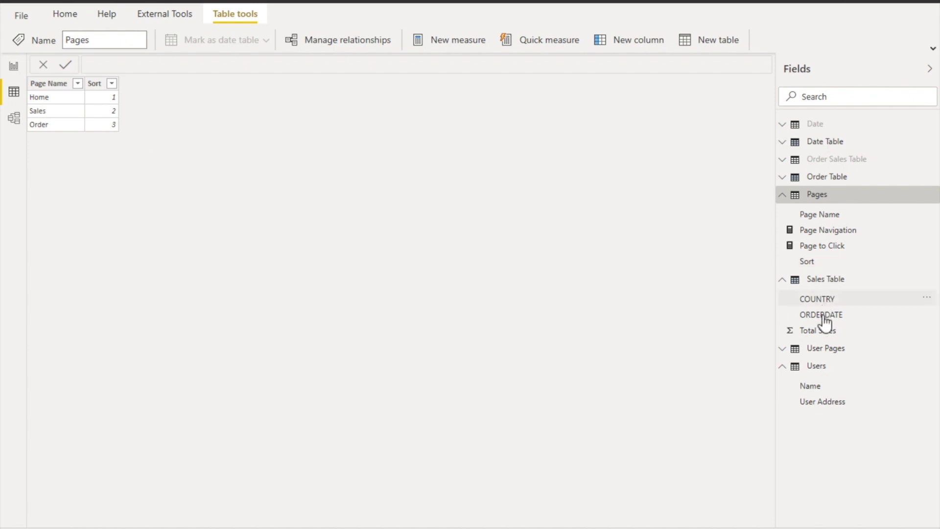
pyautogui.click(819, 350)
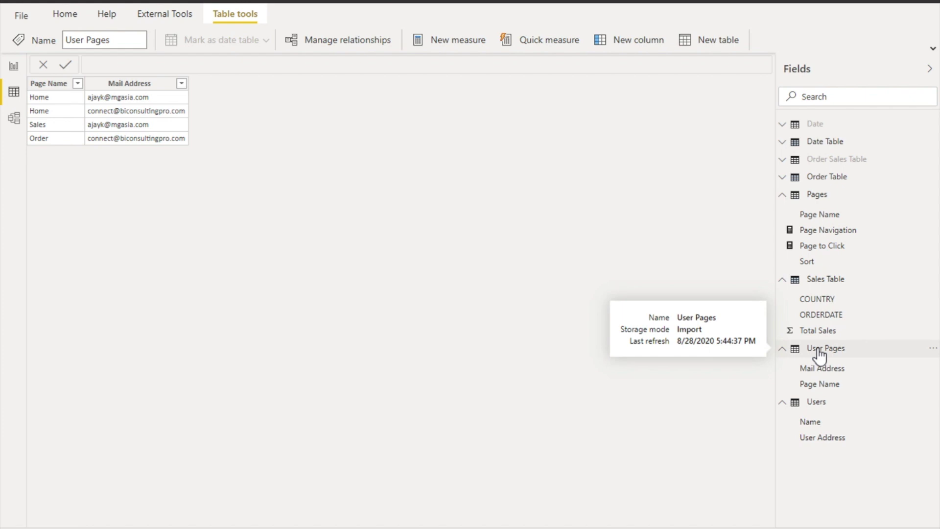
pyautogui.click(810, 404)
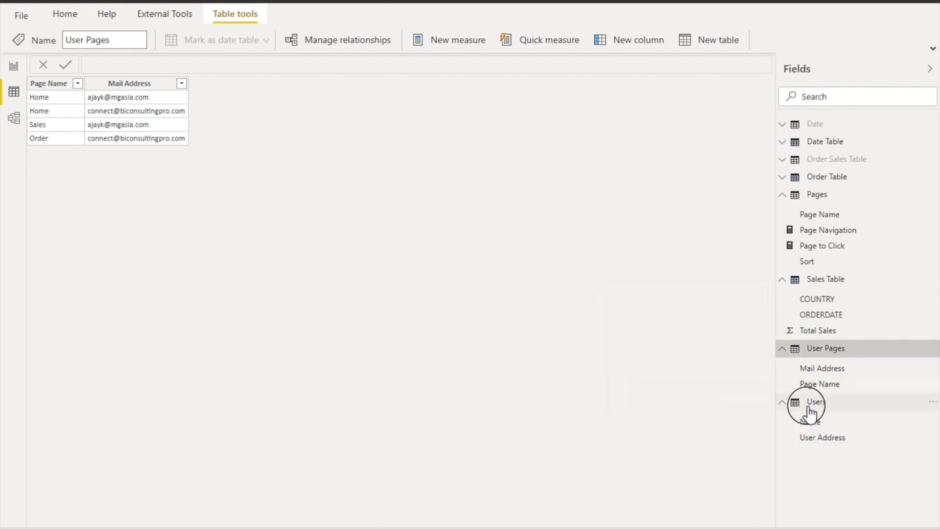
pyautogui.click(807, 405)
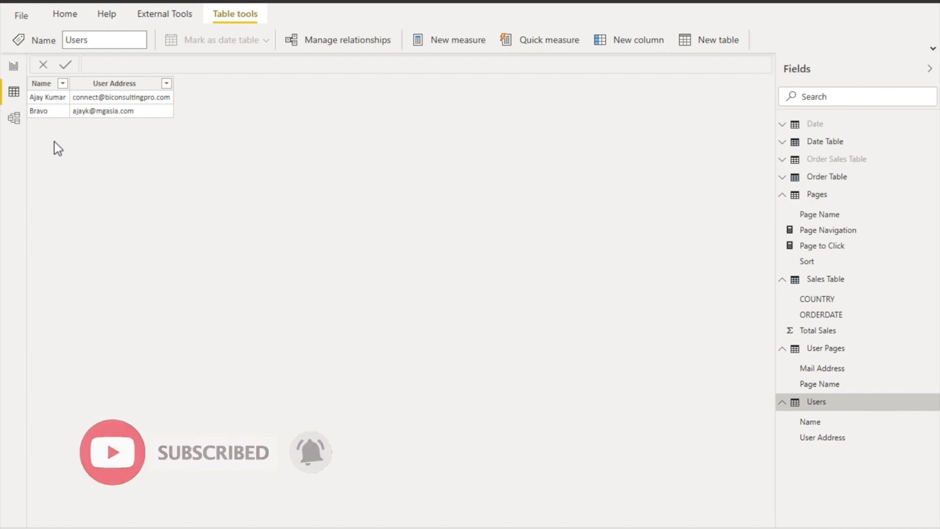
pyautogui.click(13, 118)
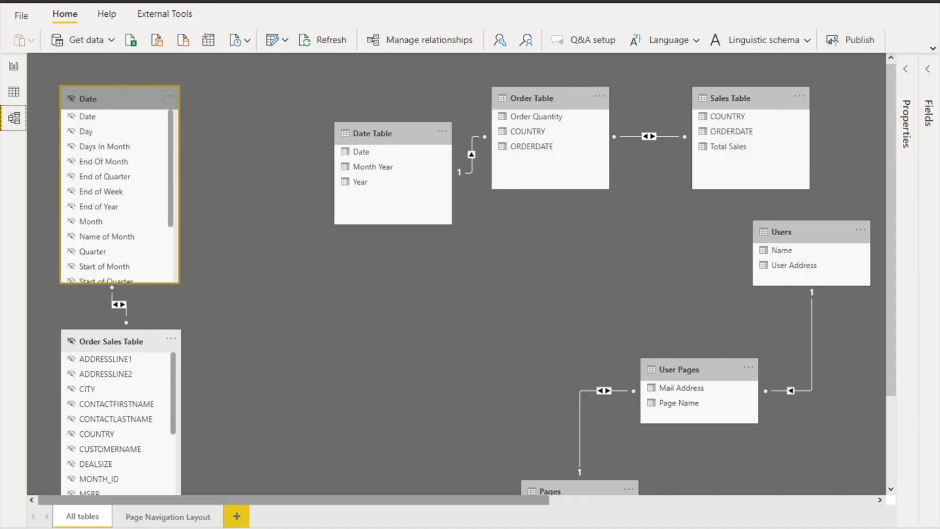
pyautogui.click(154, 517)
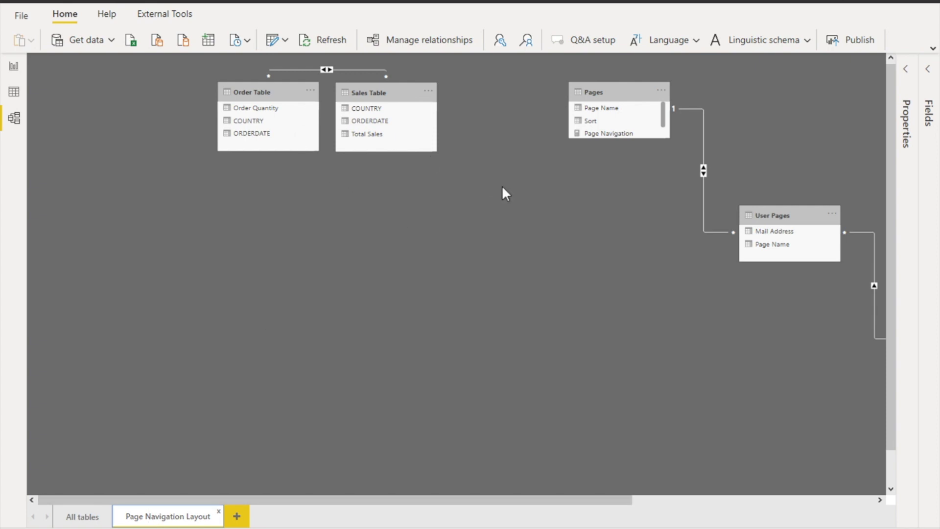
pyautogui.moveTo(441, 500); pyautogui.dragTo(575, 512)
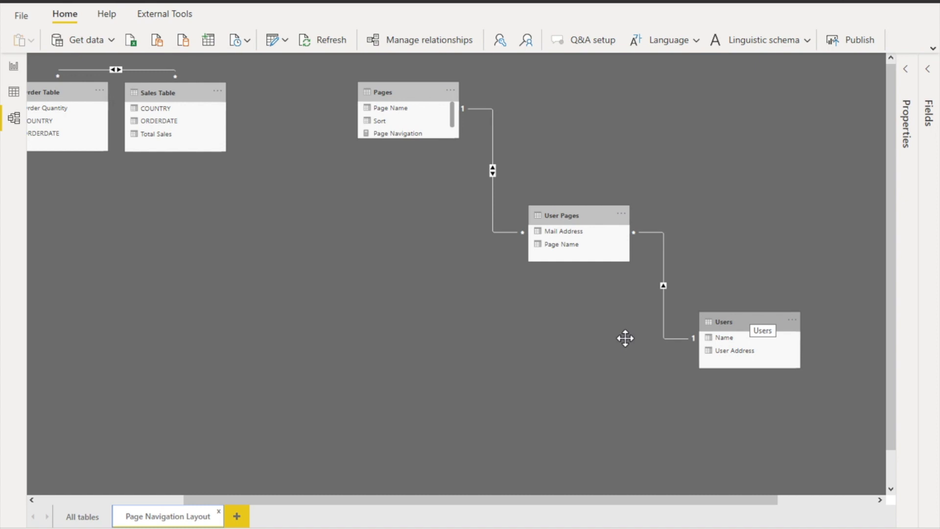
pyautogui.click(78, 518)
pyautogui.click(89, 513)
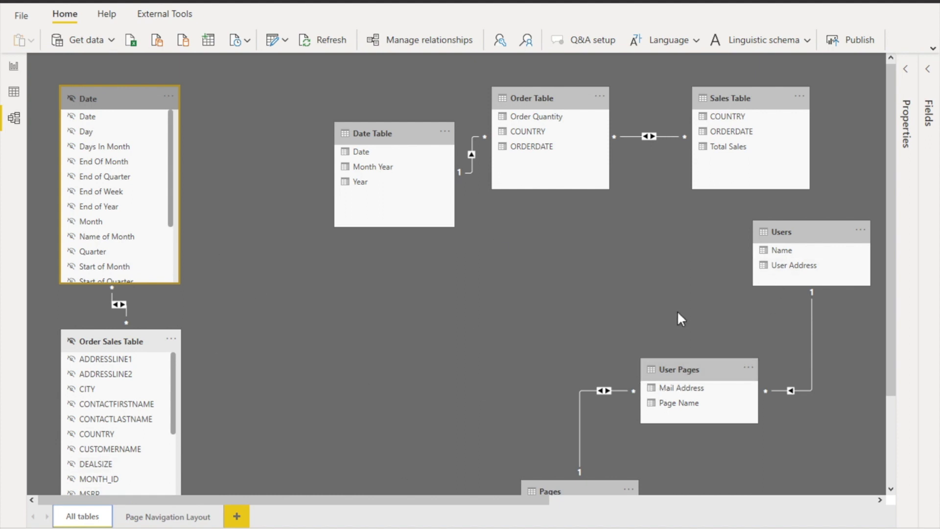
pyautogui.scroll(-3, 677, 310)
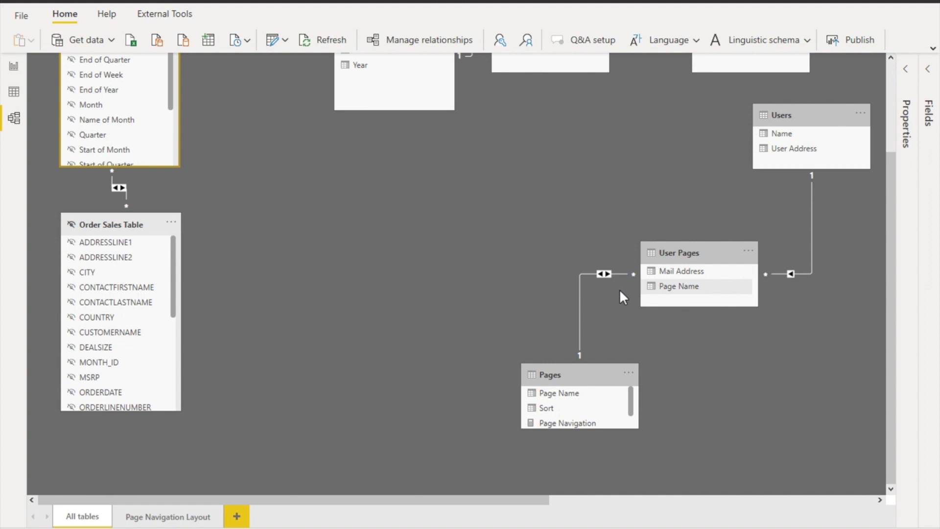
pyautogui.doubleClick(588, 275)
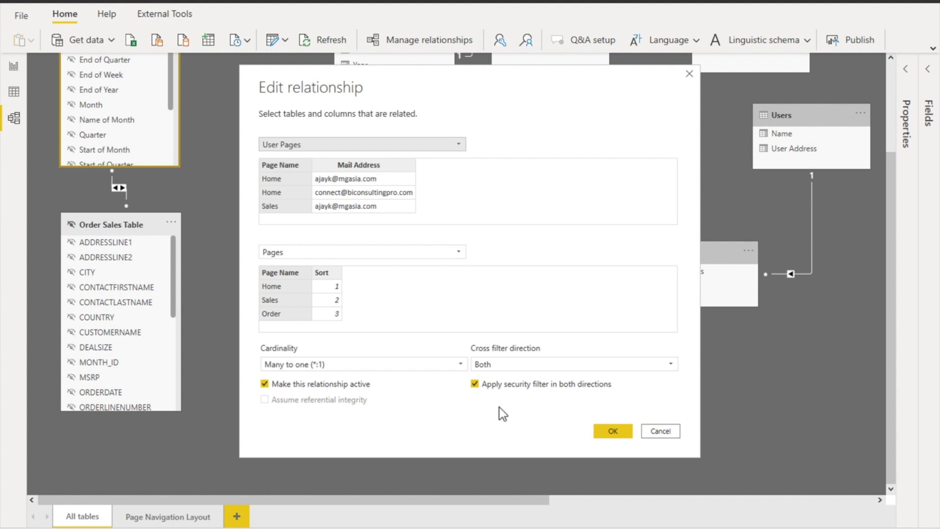
pyautogui.click(475, 385)
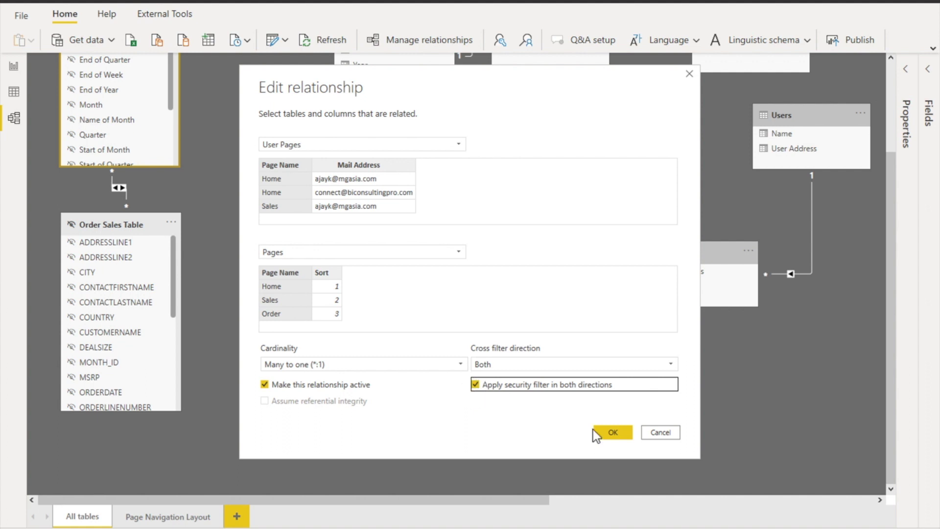
pyautogui.click(660, 432)
pyautogui.scroll(3, 621, 264)
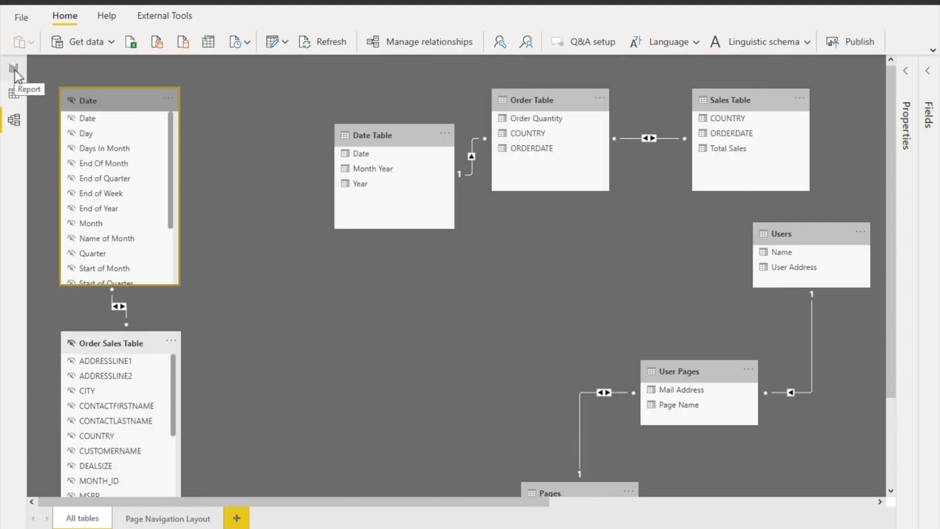
# On the report, inspect the Page Navigation and Page to Click measure formulas, then pick Order in the slicer
pyautogui.click(14, 71)
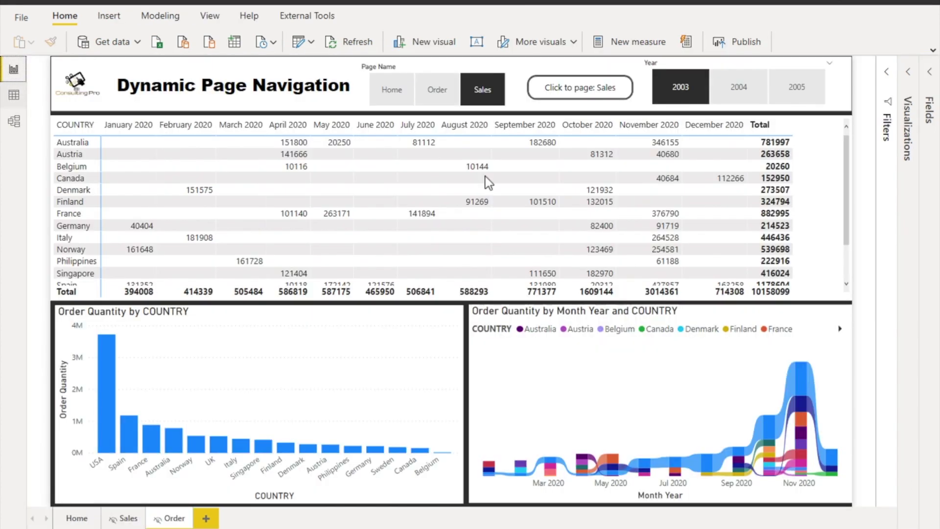
pyautogui.click(927, 112)
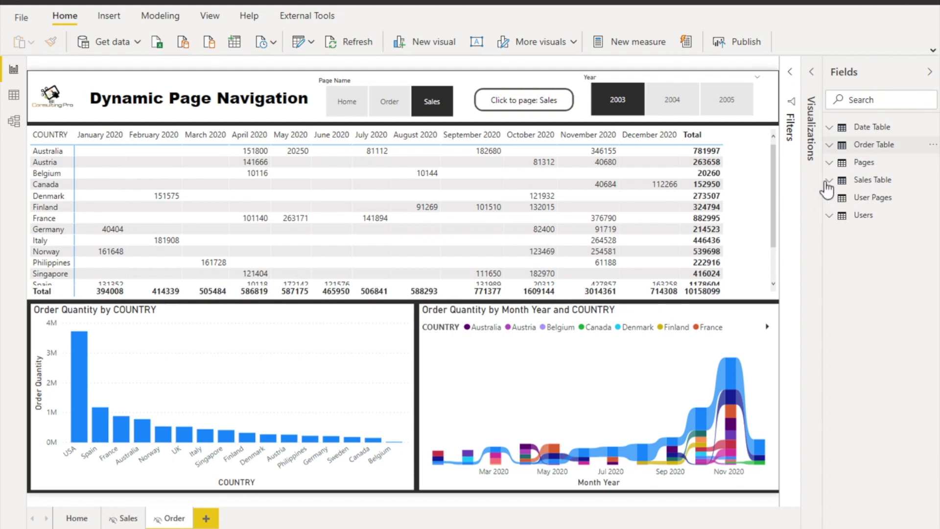
pyautogui.click(840, 168)
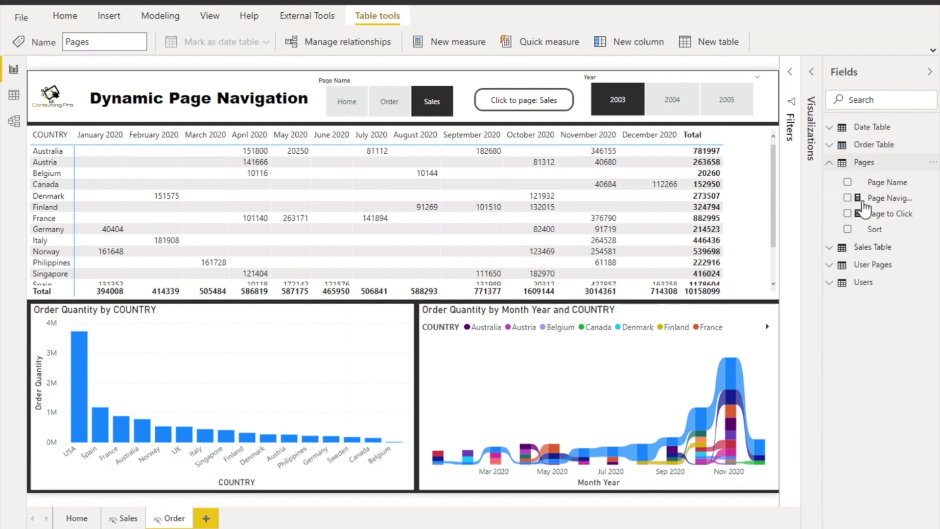
pyautogui.click(880, 201)
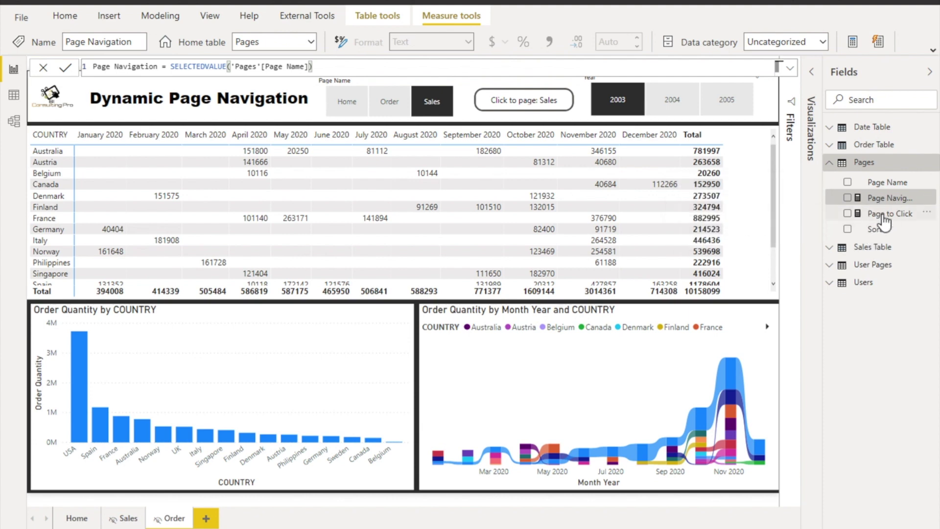
pyautogui.click(884, 221)
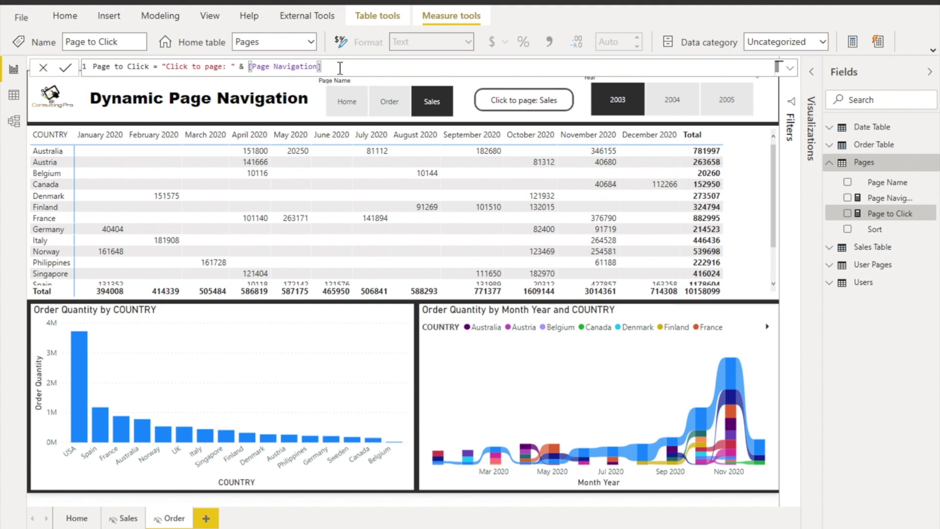
pyautogui.click(388, 110)
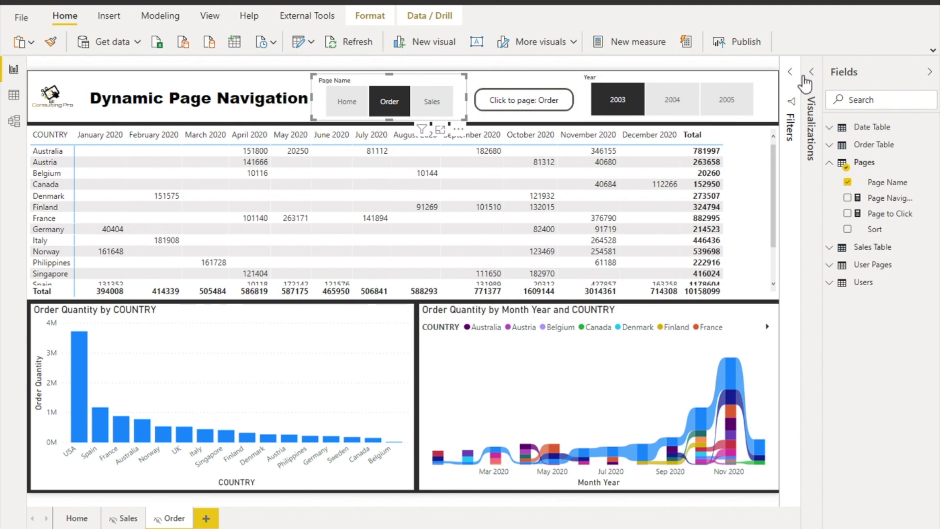
pyautogui.click(812, 79)
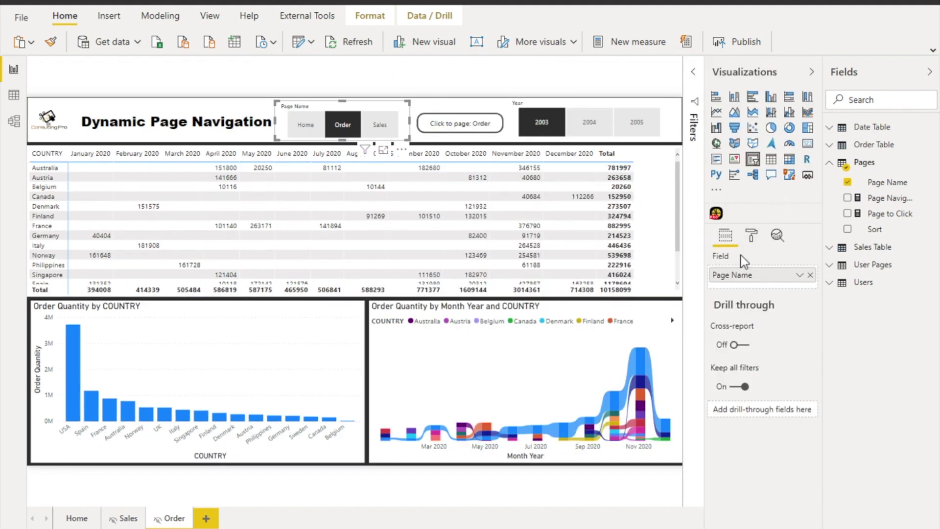
pyautogui.click(752, 236)
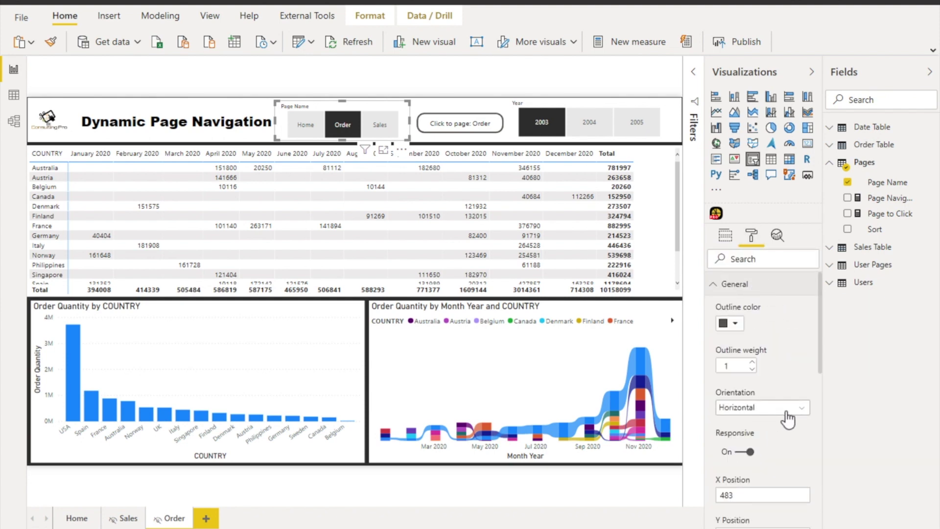
pyautogui.click(786, 408)
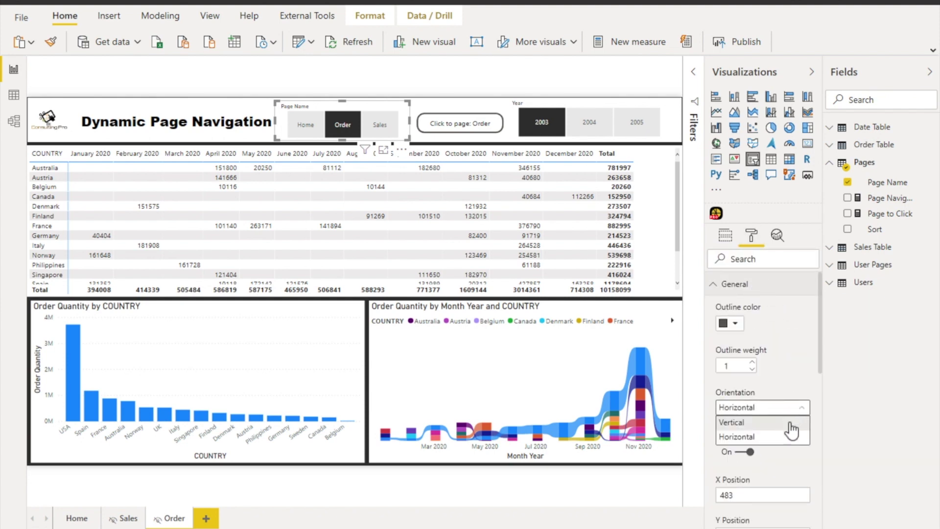
pyautogui.click(781, 436)
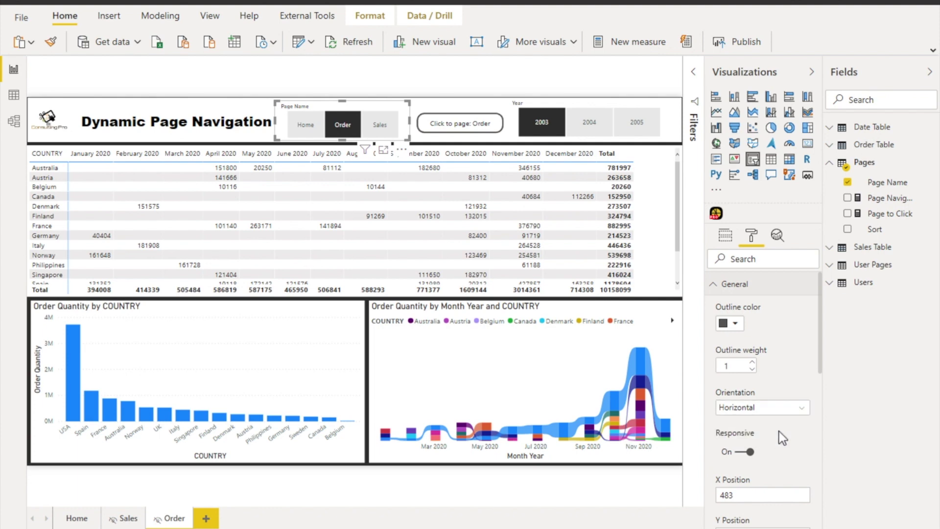
pyautogui.click(782, 409)
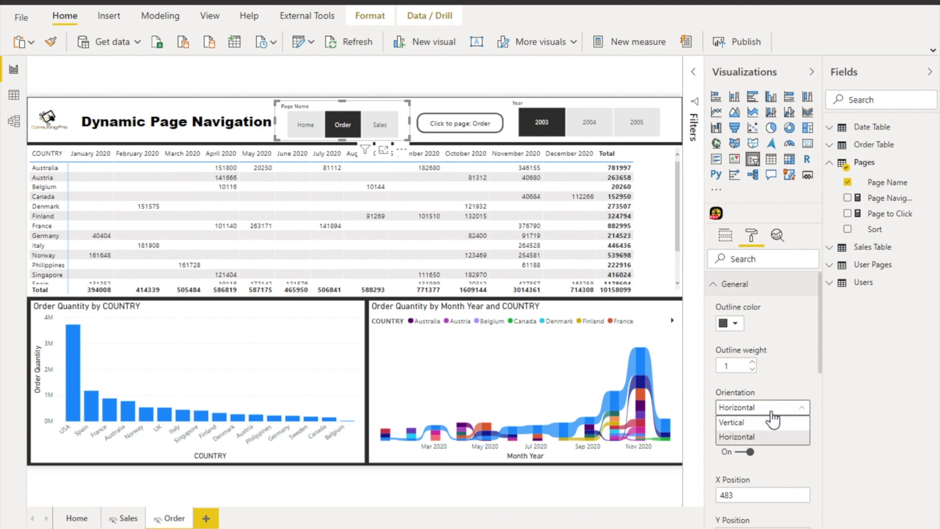
pyautogui.click(748, 422)
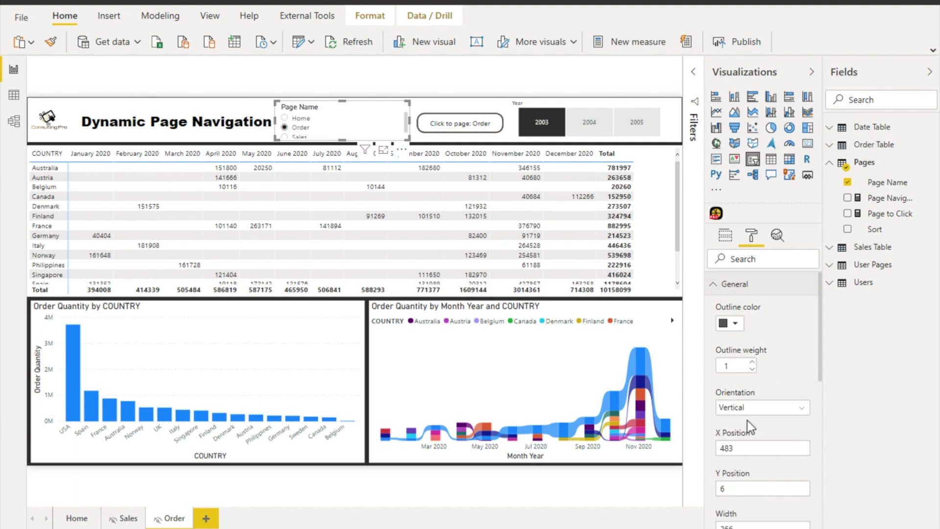
pyautogui.click(768, 410)
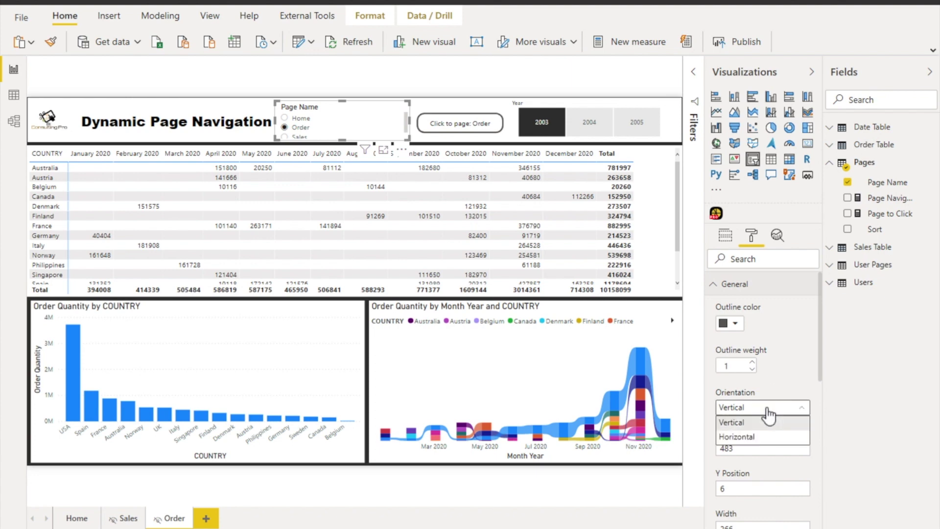
pyautogui.click(744, 436)
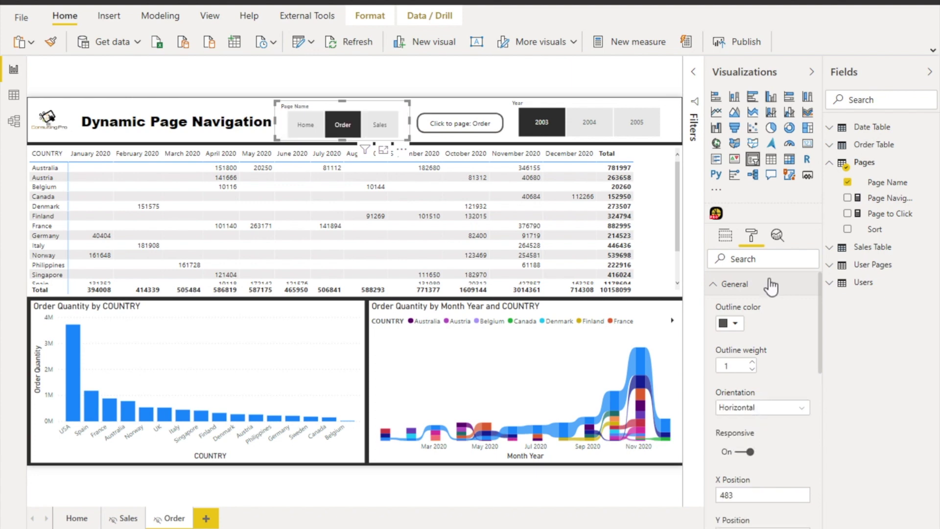
pyautogui.click(756, 292)
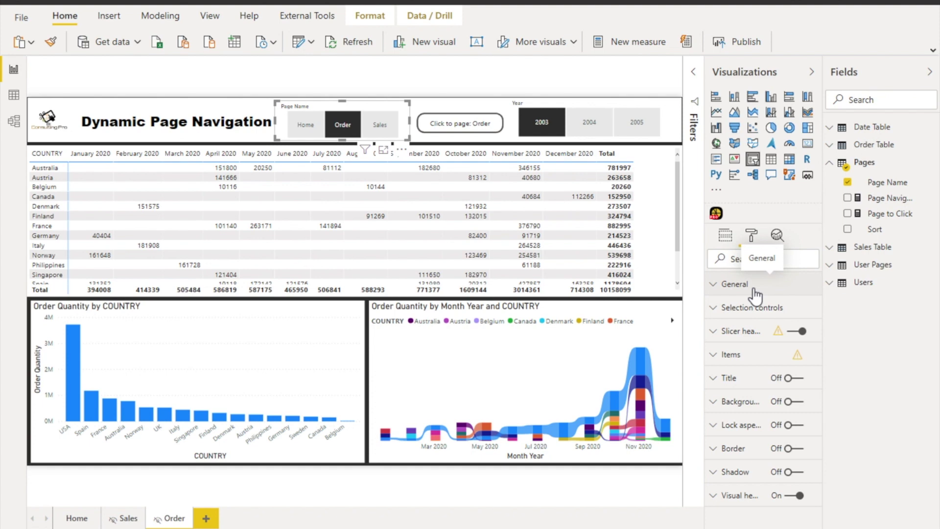
# Go to the Home page and select the 'Click to page: Sales' button
pyautogui.click(74, 519)
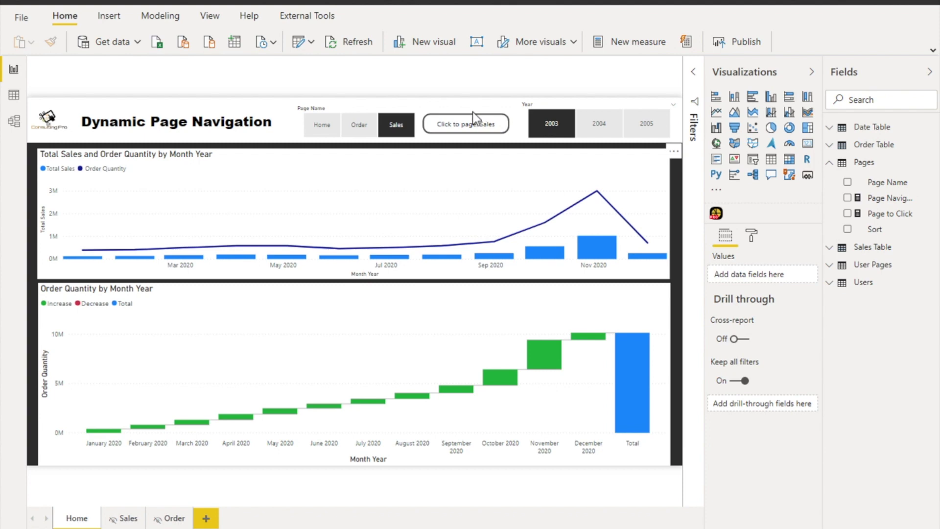
pyautogui.click(509, 132)
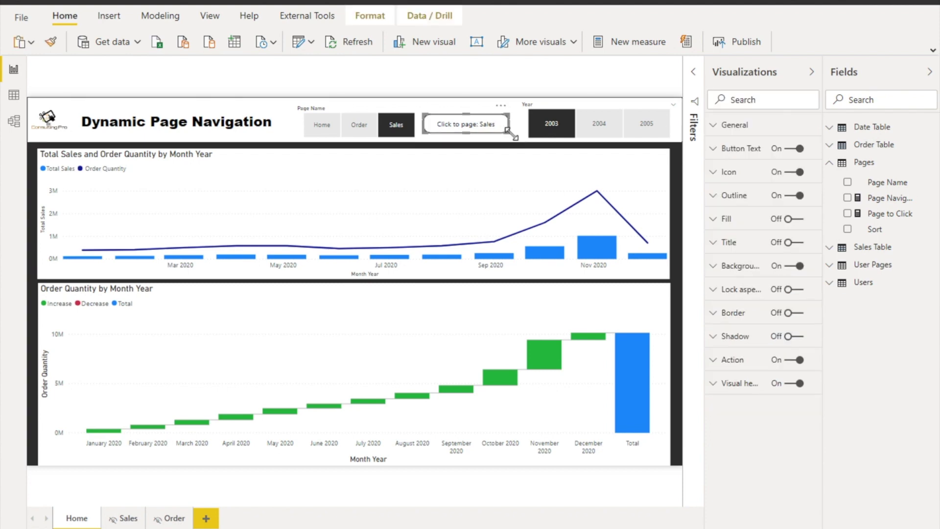
pyautogui.click(109, 18)
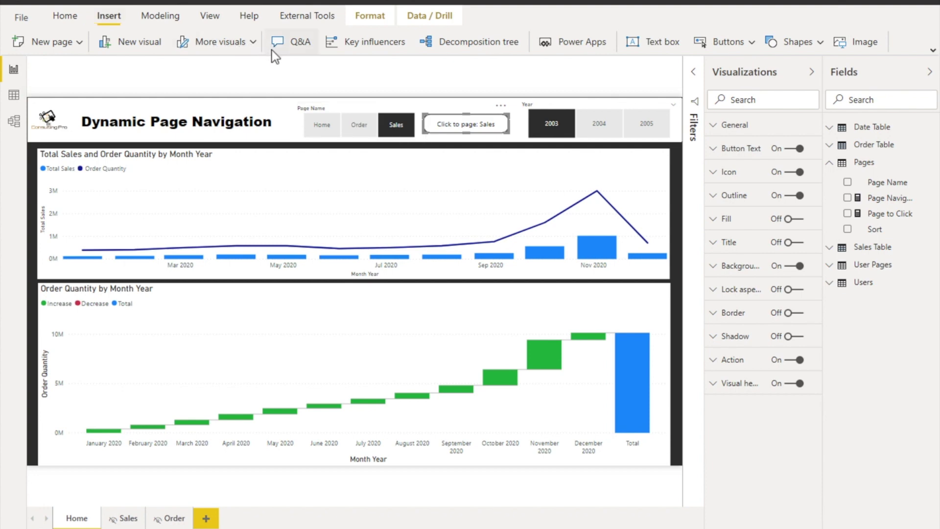
pyautogui.click(749, 42)
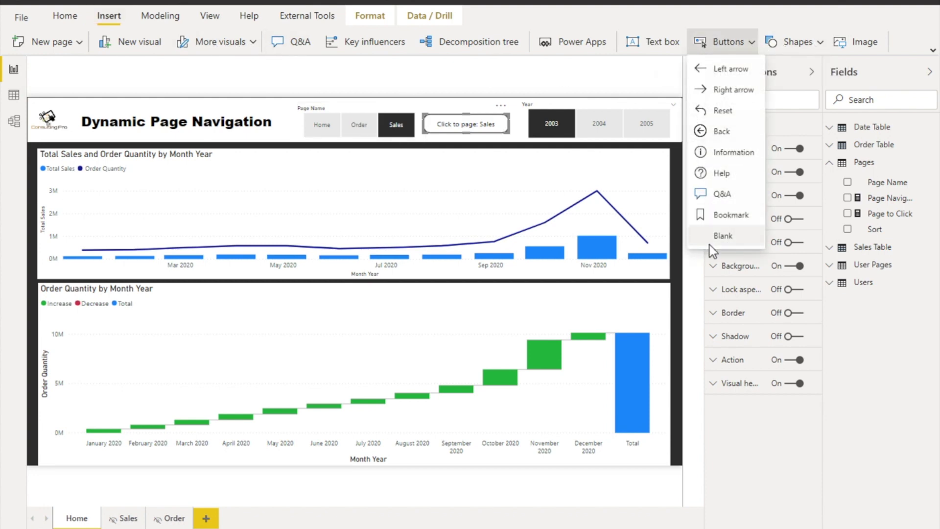
pyautogui.click(511, 144)
pyautogui.click(511, 143)
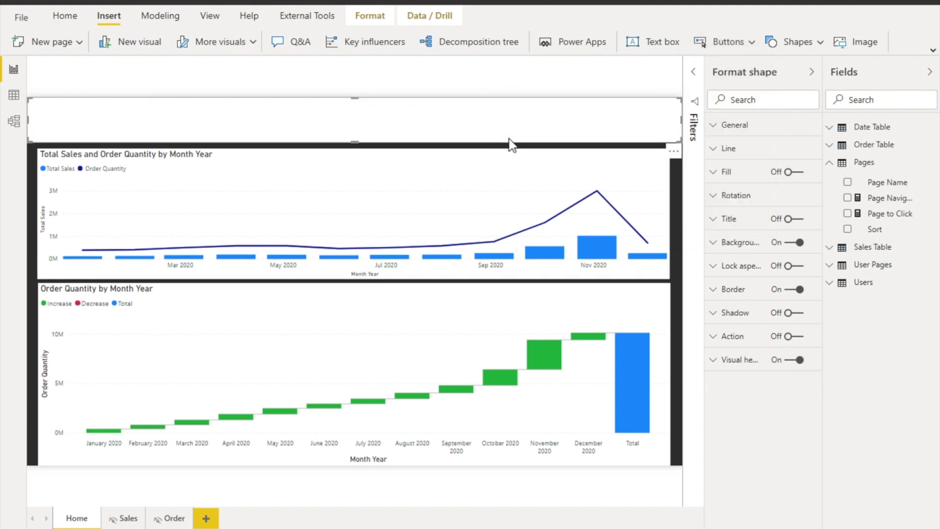
pyautogui.click(595, 76)
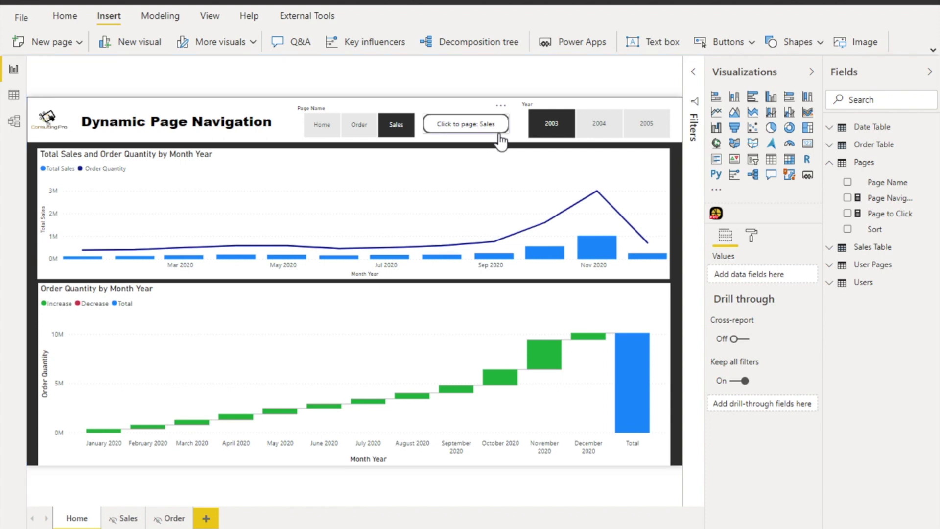
# Clear the button's fixed text and base it on the Pages > Page to Click field
pyautogui.click(500, 142)
pyautogui.click(740, 148)
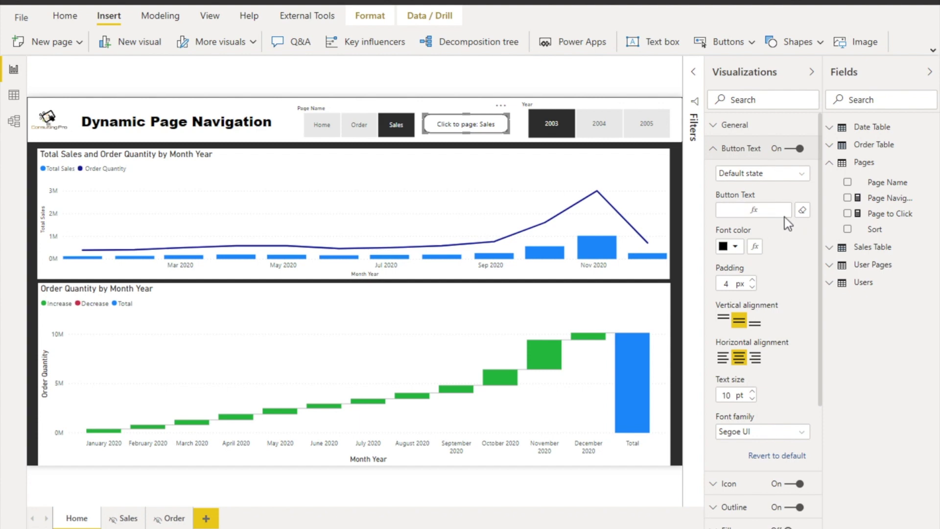
pyautogui.click(803, 211)
pyautogui.click(803, 211)
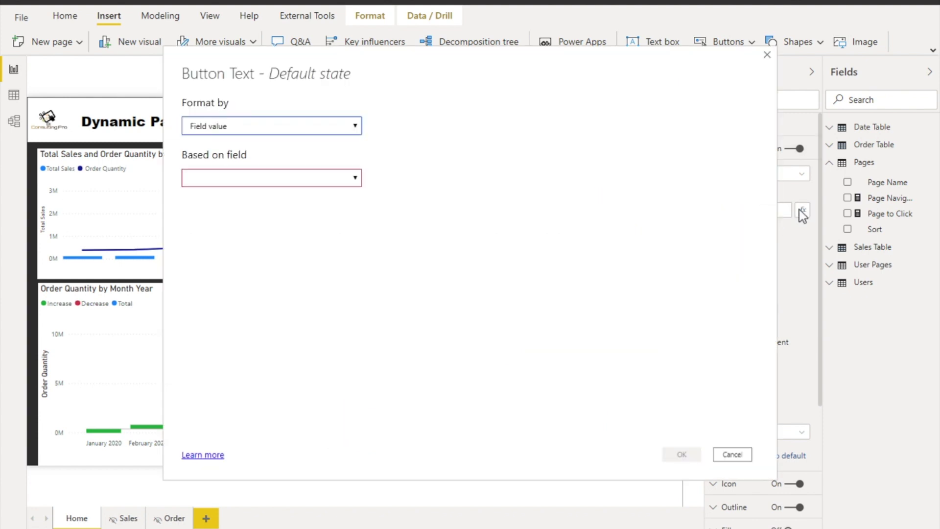
pyautogui.click(237, 182)
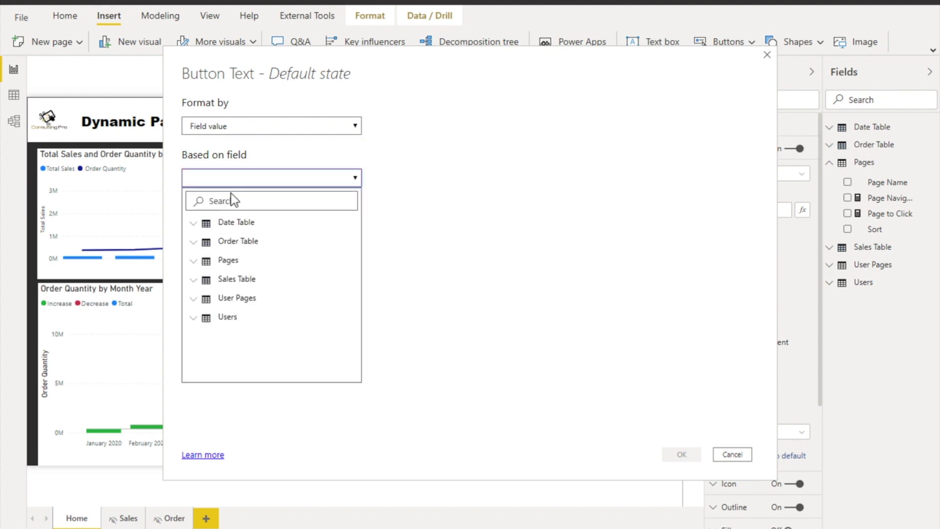
pyautogui.click(240, 202)
pyautogui.write('page')
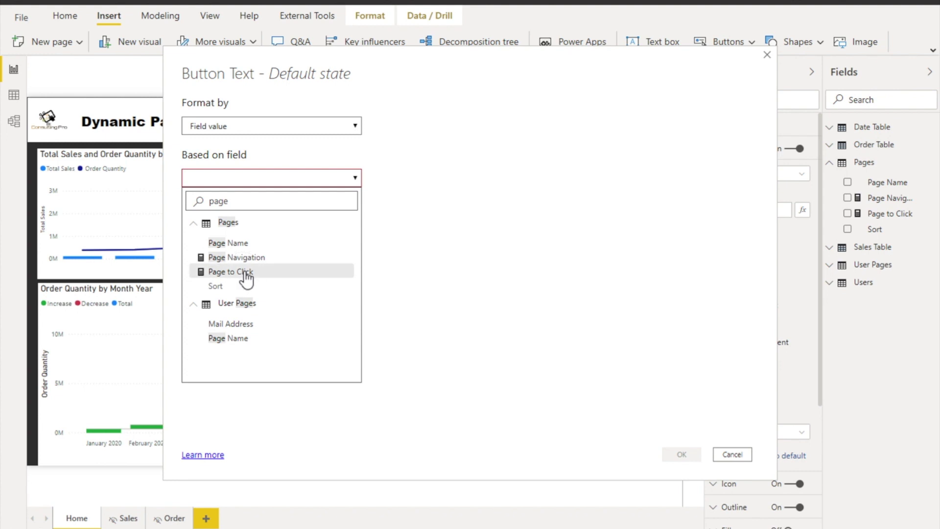
pyautogui.click(244, 274)
pyautogui.click(688, 453)
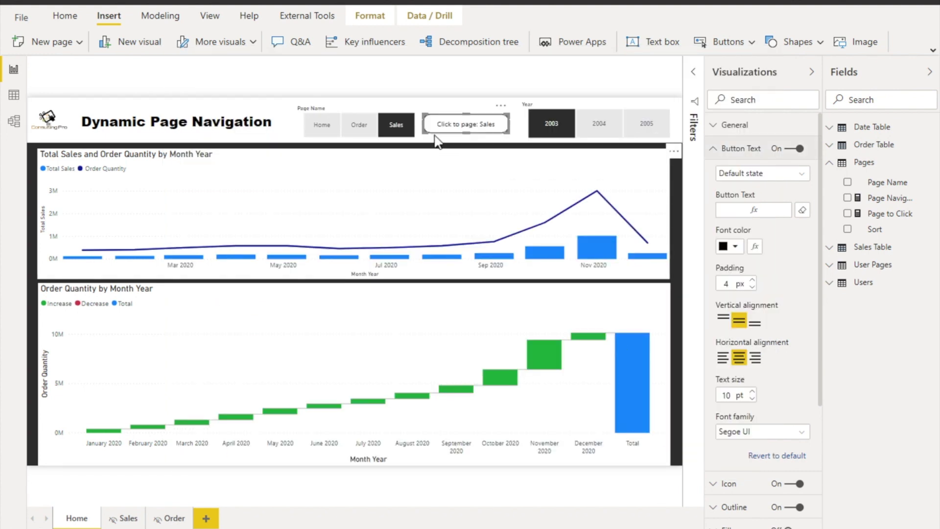
pyautogui.click(398, 130)
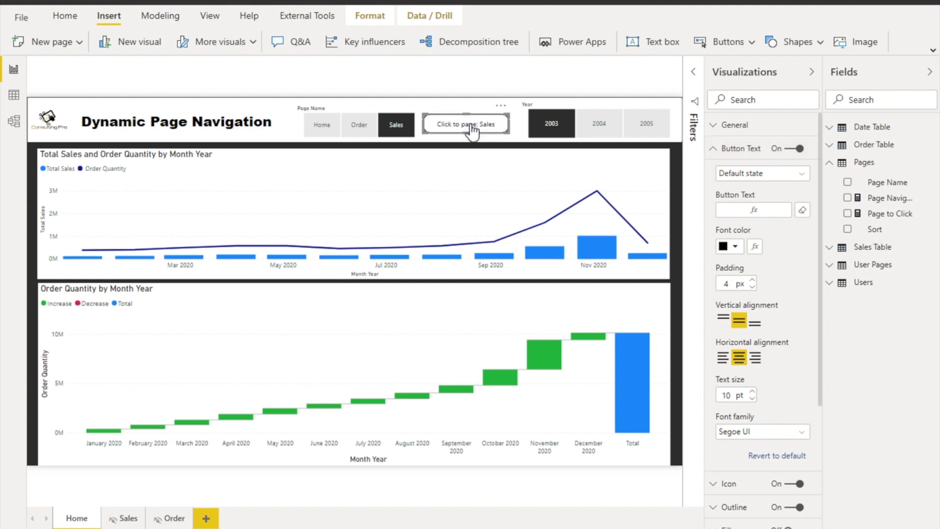
pyautogui.keyDown('ctrl'); pyautogui.click(472, 130); pyautogui.keyUp('ctrl')
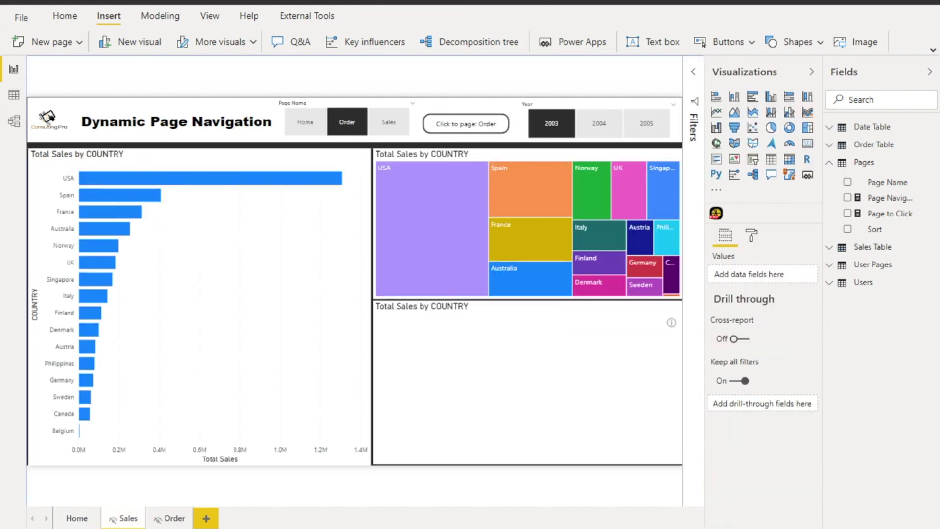
pyautogui.click(81, 520)
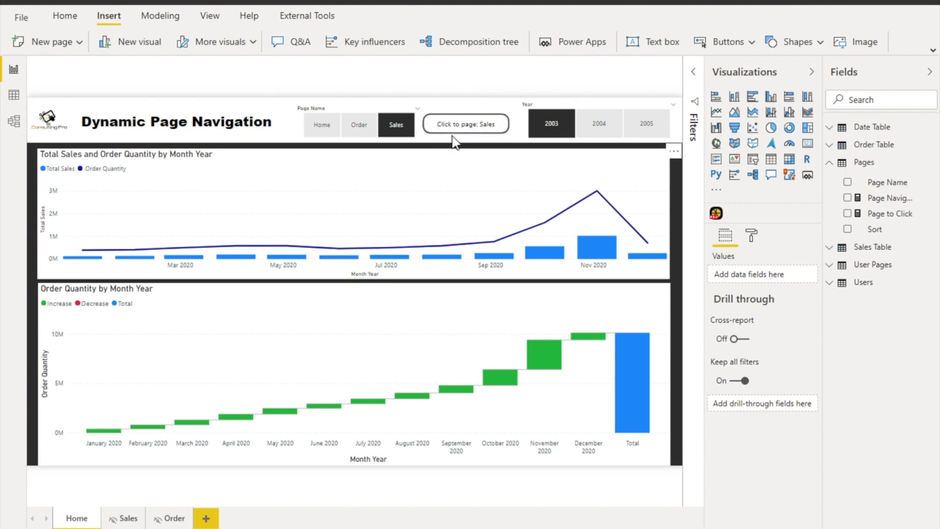
pyautogui.click(482, 139)
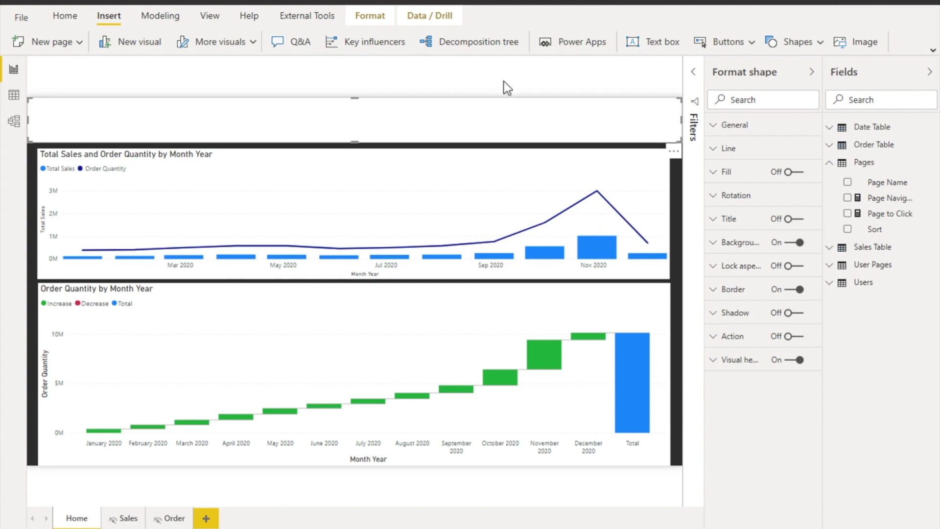
# Confirm the button's action is Page navigation with Destination based on the Page Navigation field, without changes
pyautogui.click(504, 82)
pyautogui.click(483, 129)
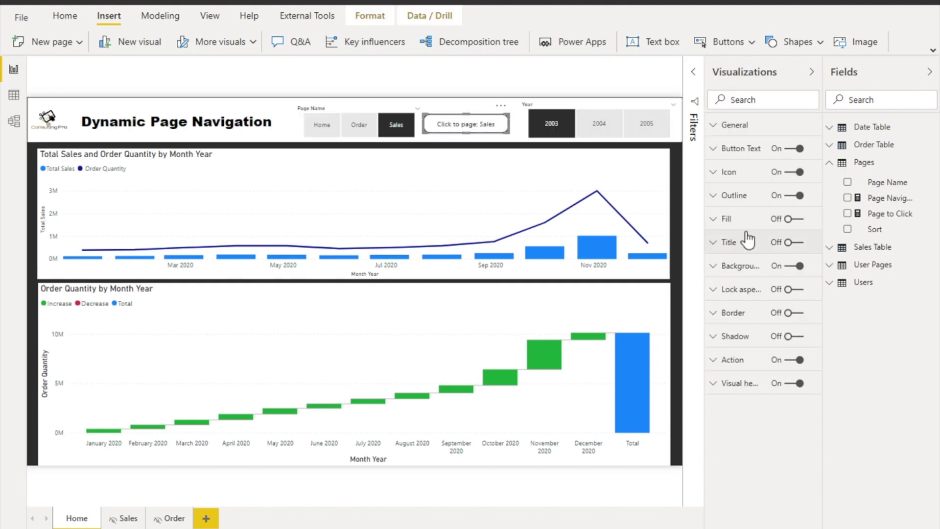
pyautogui.click(743, 363)
pyautogui.click(770, 401)
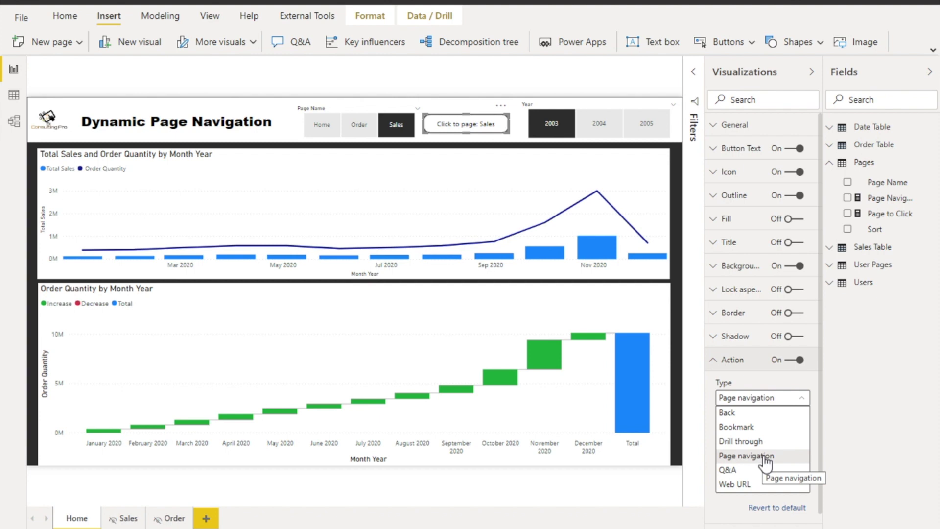
pyautogui.click(777, 399)
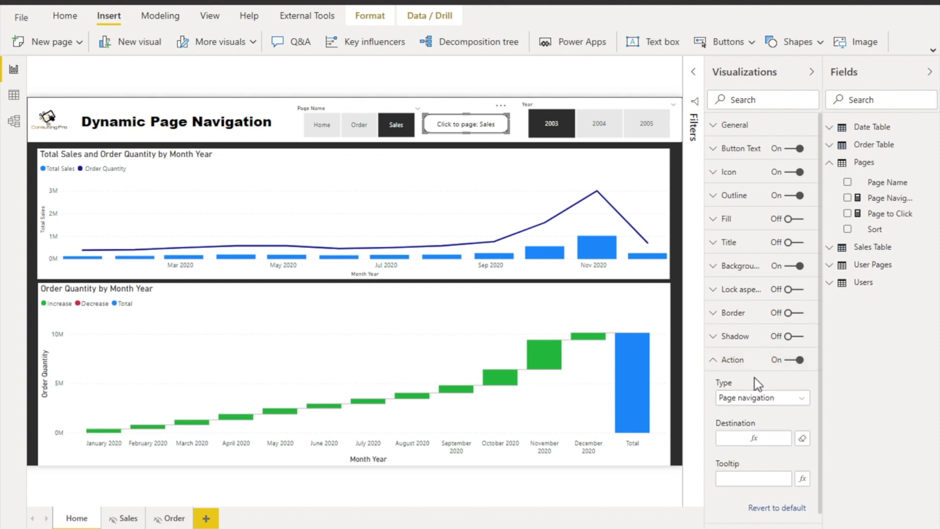
pyautogui.click(777, 439)
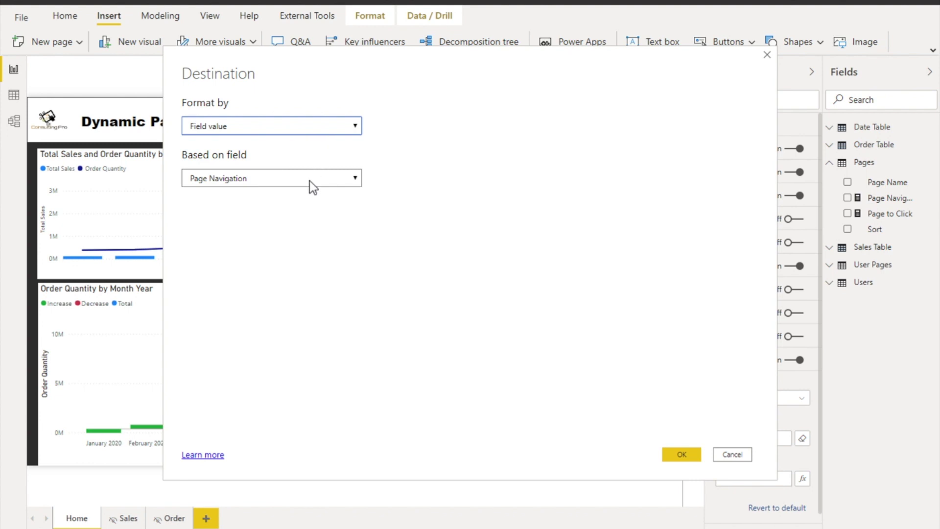
pyautogui.click(731, 454)
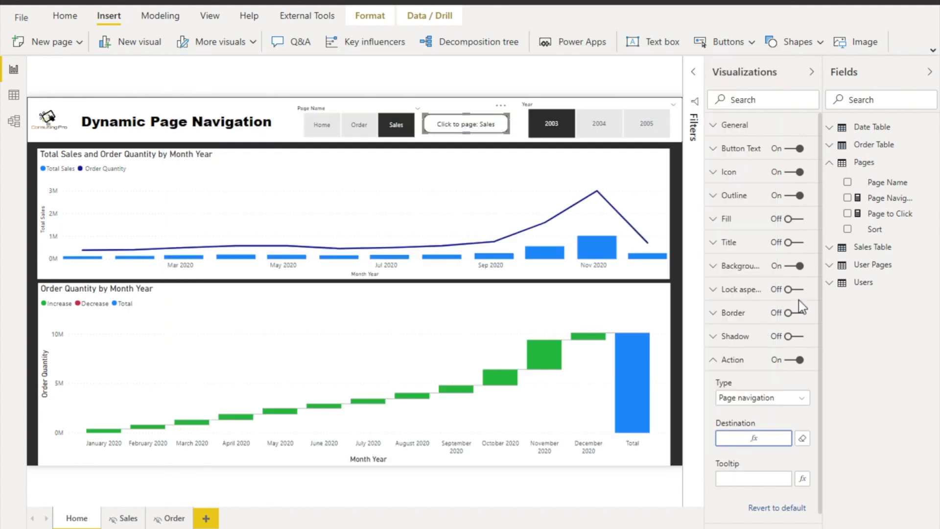
pyautogui.click(880, 198)
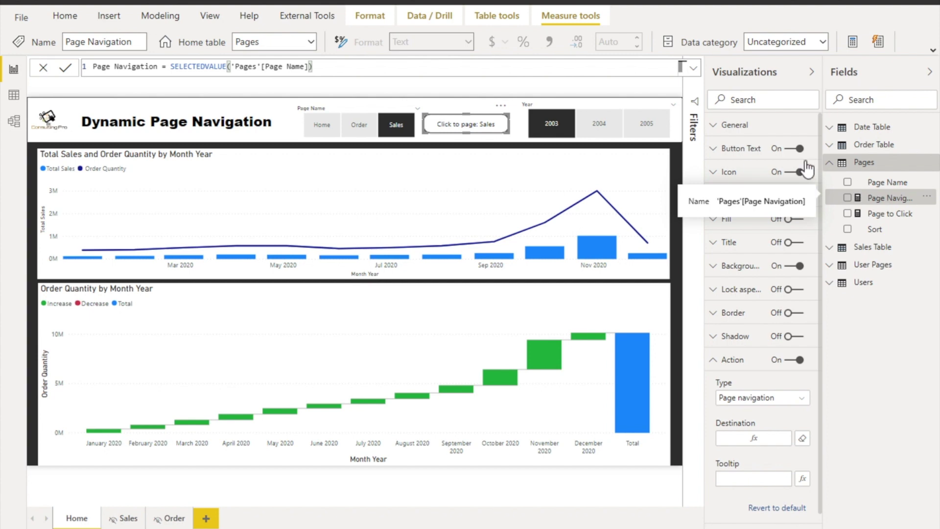
pyautogui.click(315, 128)
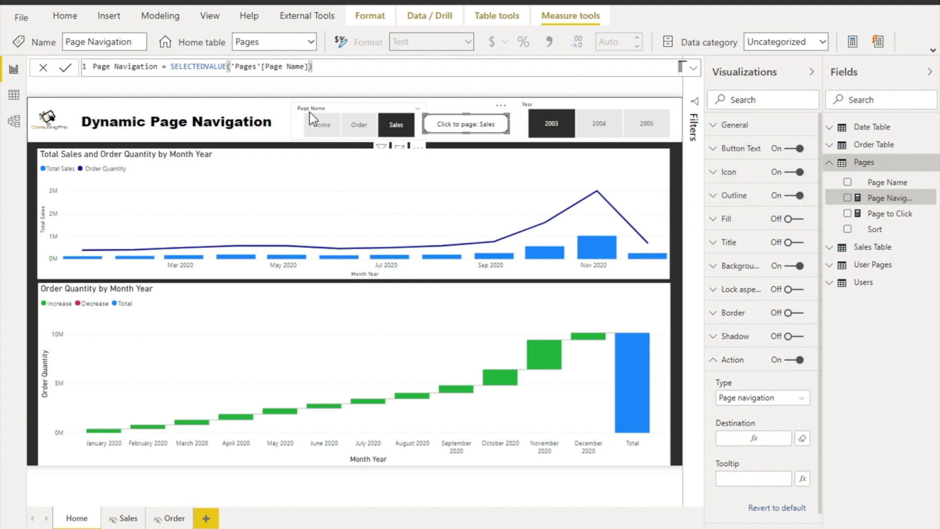
pyautogui.click(308, 110)
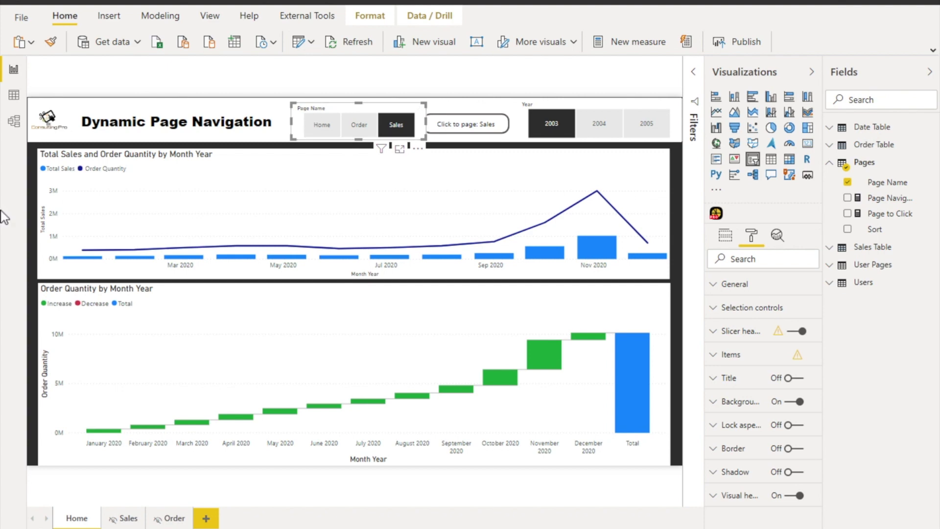
# Inspect the Users, User Pages and Pages tables (Home, Sales, Order), then switch to Model view
pyautogui.click(13, 94)
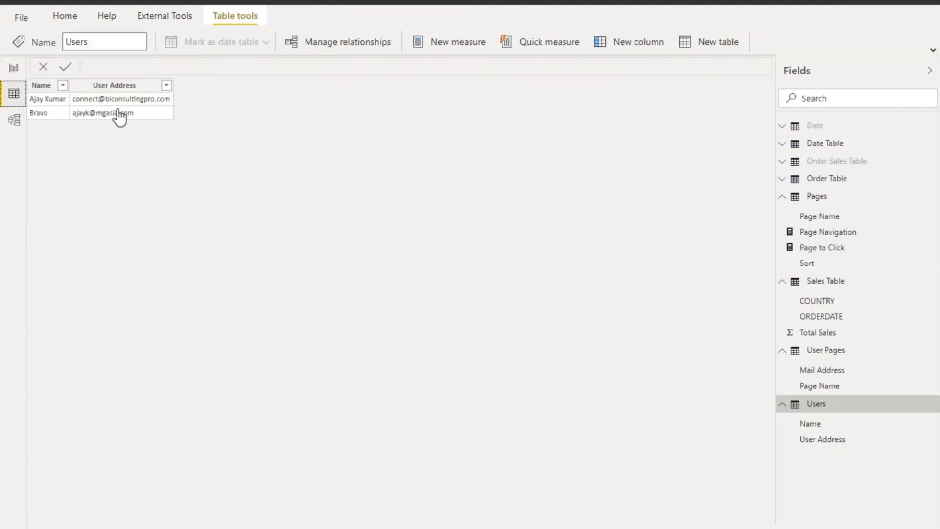
pyautogui.click(818, 407)
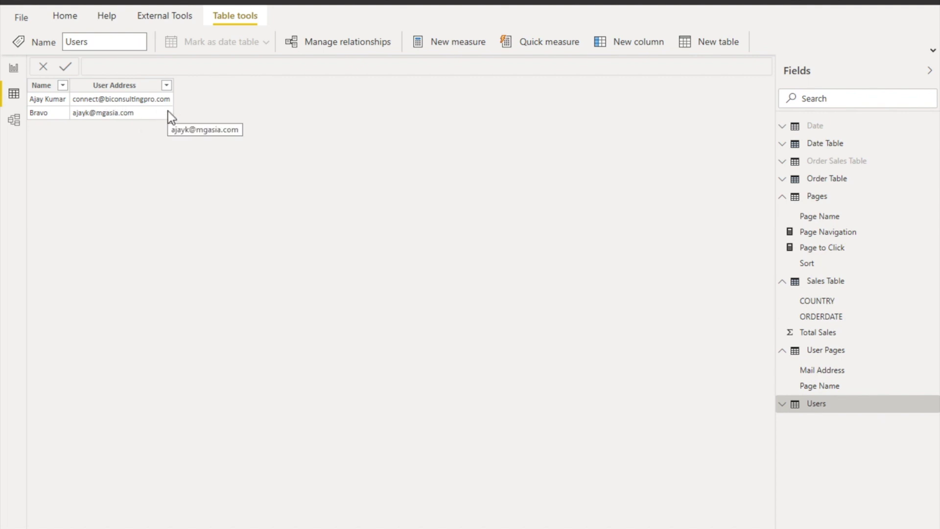
pyautogui.click(833, 356)
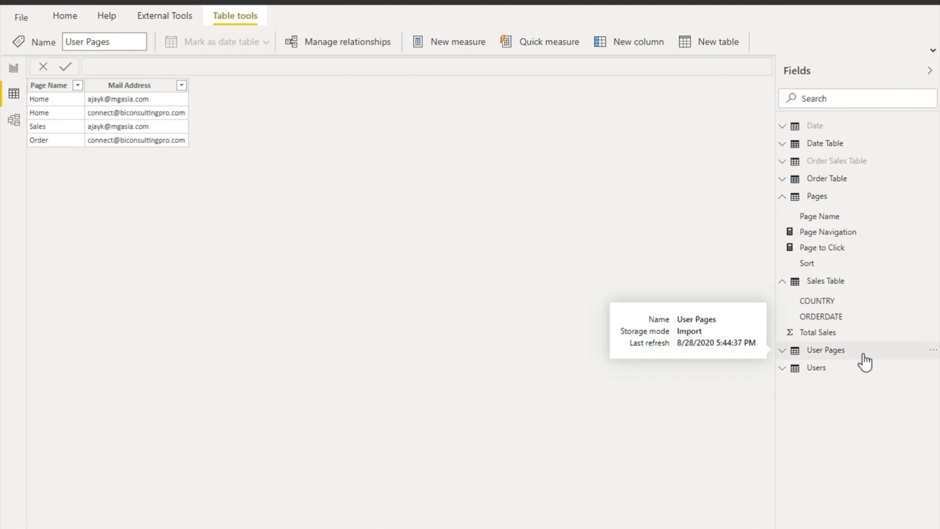
pyautogui.click(863, 355)
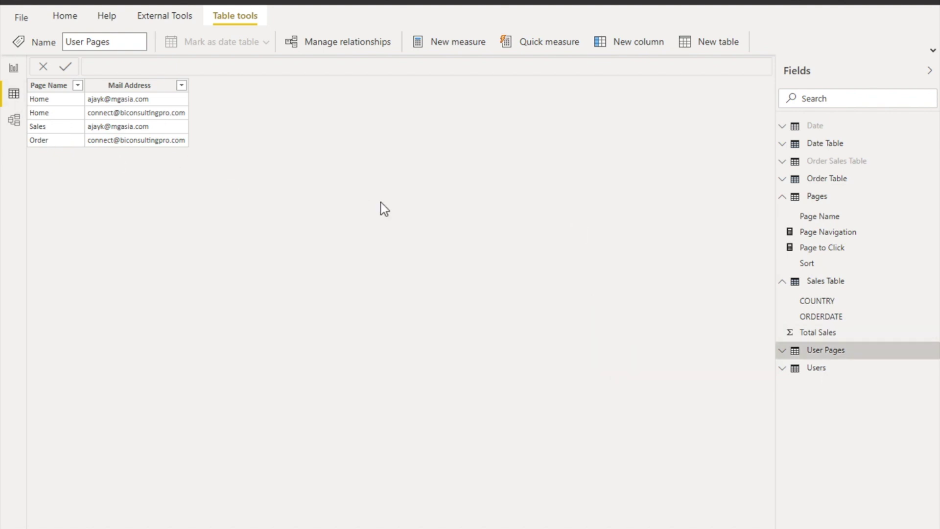
pyautogui.click(816, 196)
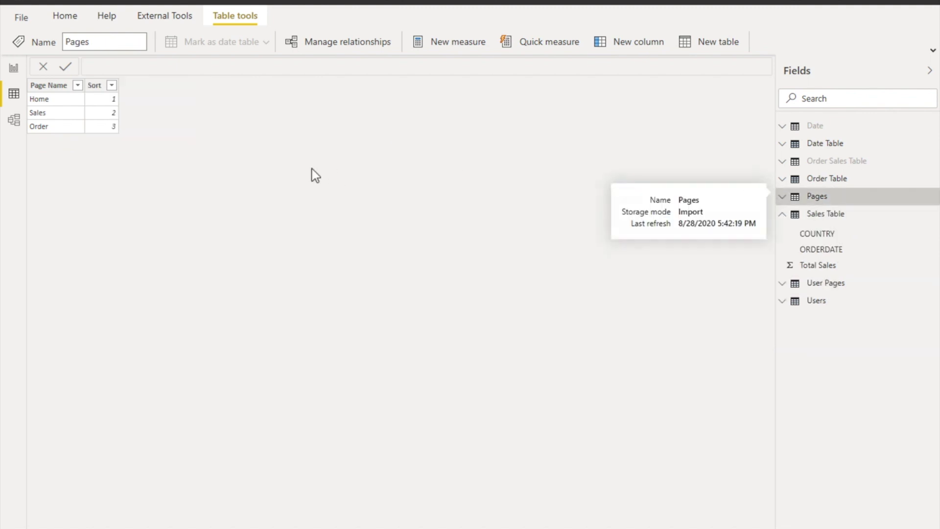
pyautogui.click(14, 120)
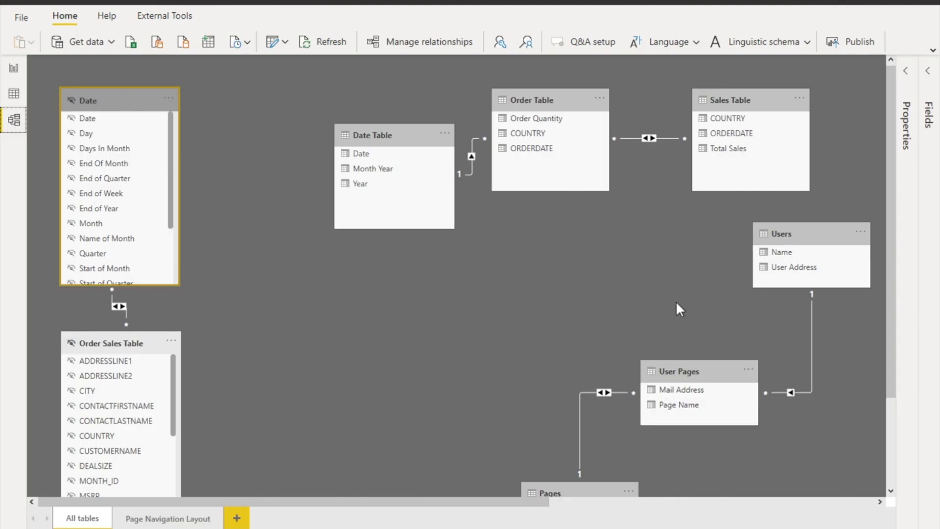
# Enable 'Apply security filter in both directions' on the Pages–User Pages relationship, then return to the report
pyautogui.scroll(-2, 675, 301)
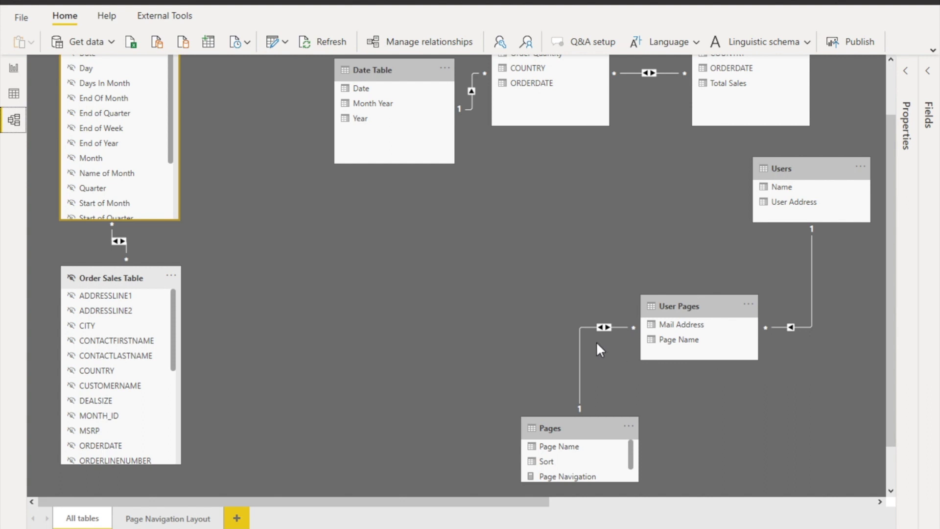
pyautogui.click(581, 330)
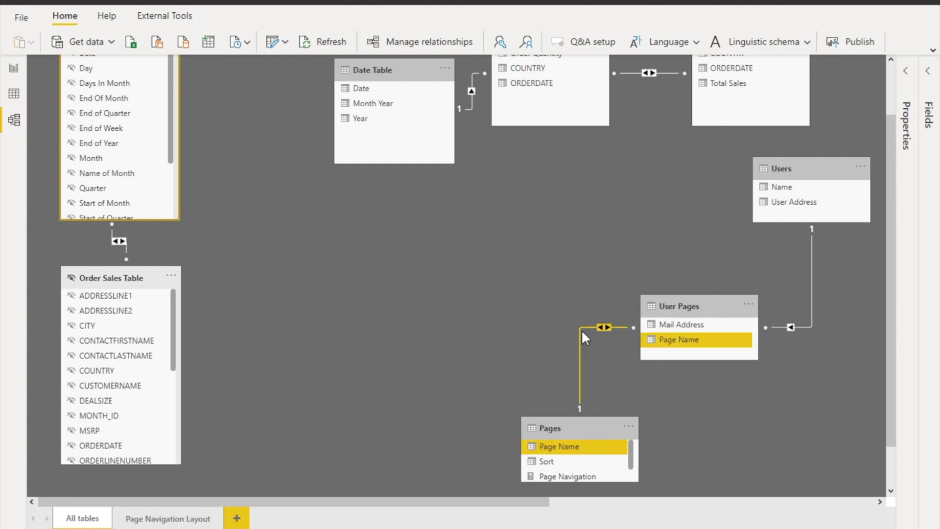
pyautogui.doubleClick(581, 331)
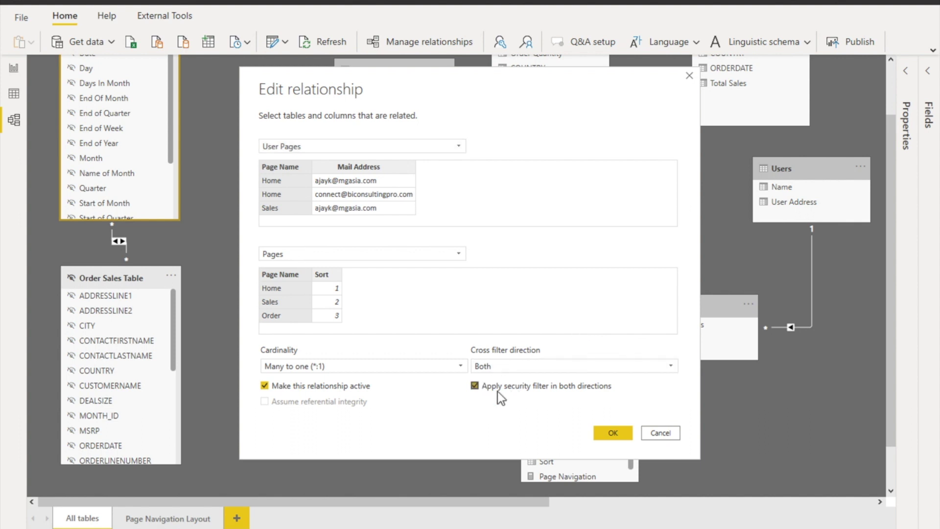
pyautogui.click(474, 387)
pyautogui.click(614, 436)
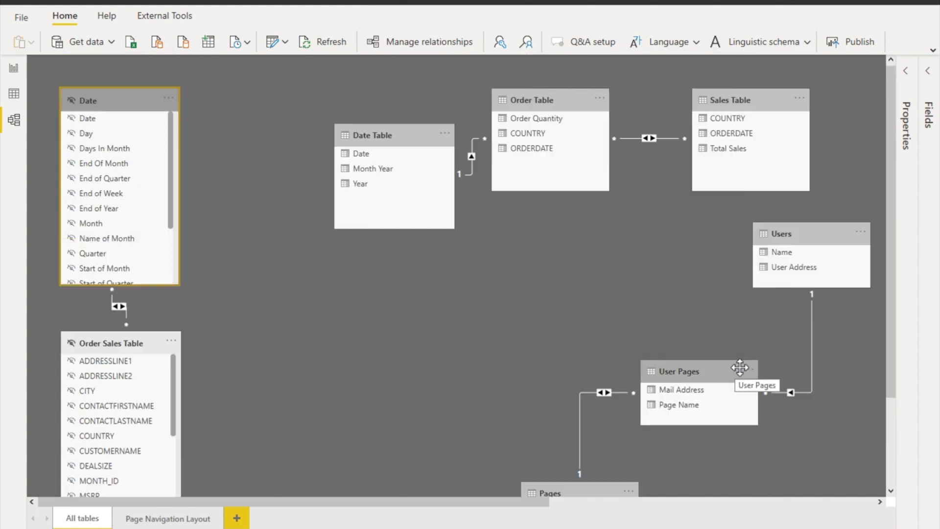
pyautogui.click(806, 386)
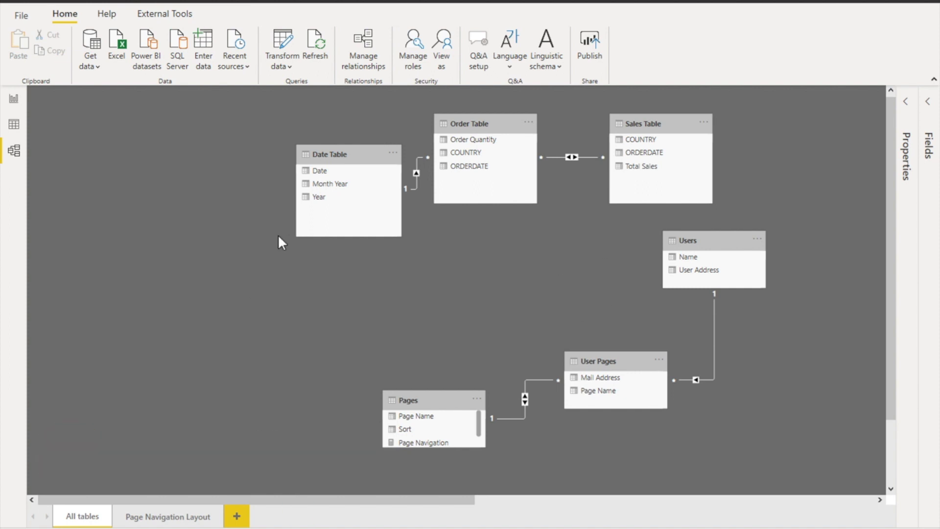
pyautogui.click(14, 99)
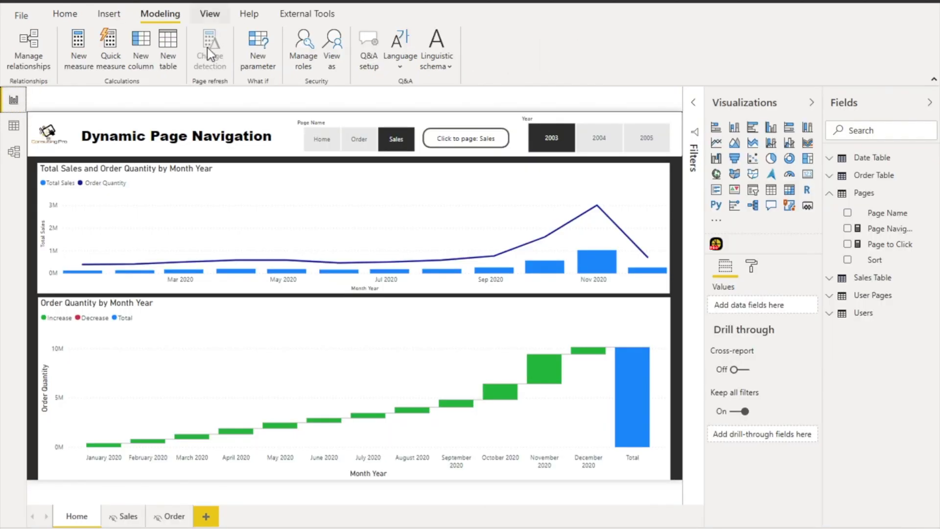
# In Manage roles, delete the existing Page role and create a new role
pyautogui.click(209, 20)
pyautogui.click(160, 14)
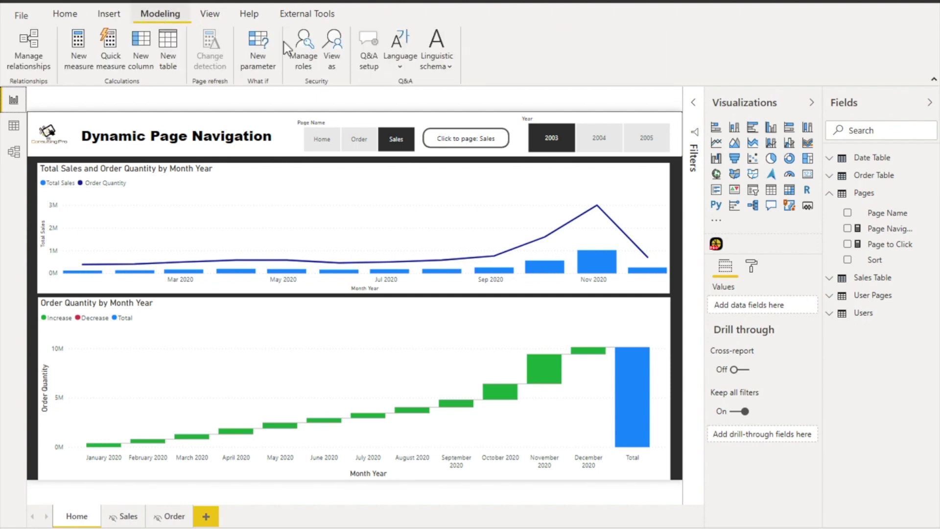
pyautogui.click(314, 72)
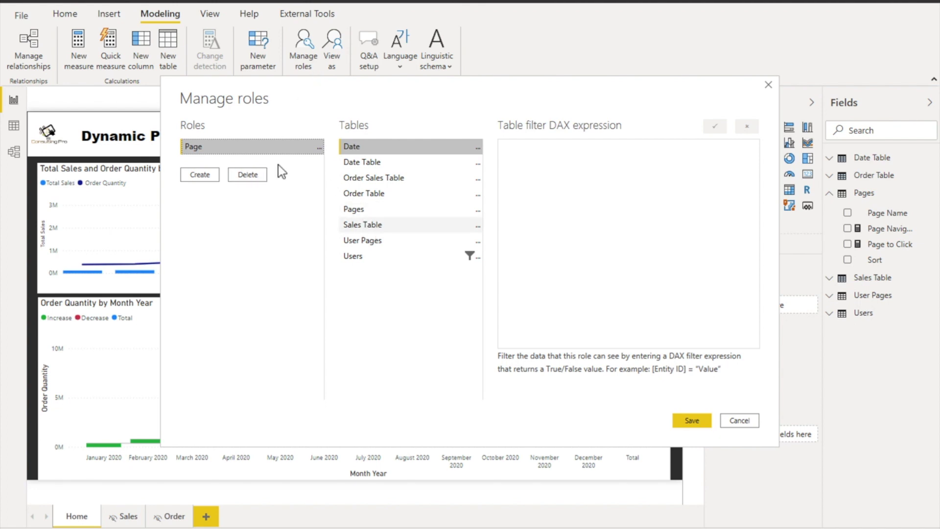
pyautogui.click(252, 174)
pyautogui.click(199, 160)
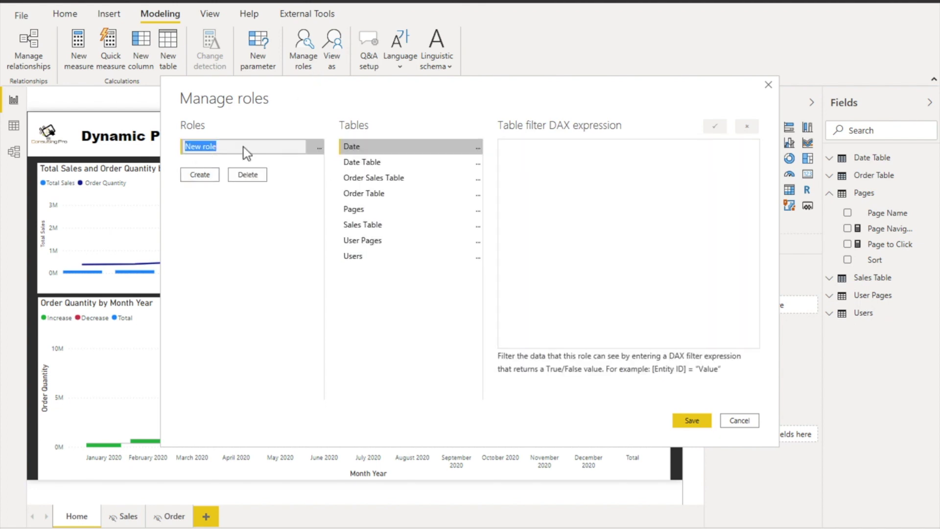
# Name the role 'Page', filter Users by [User Address] = UserPrincipalName(), and save
pyautogui.write('Pages')
pyautogui.press('BackSpace')
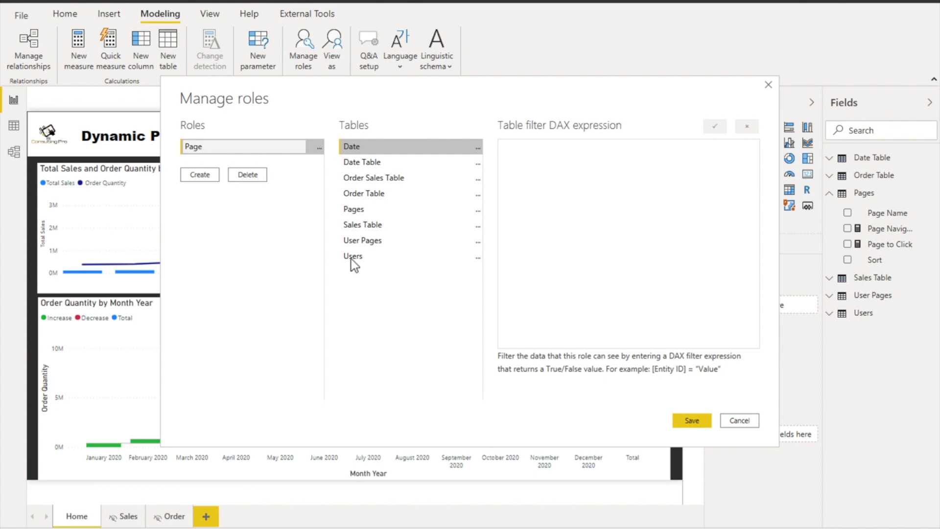
pyautogui.click(356, 255)
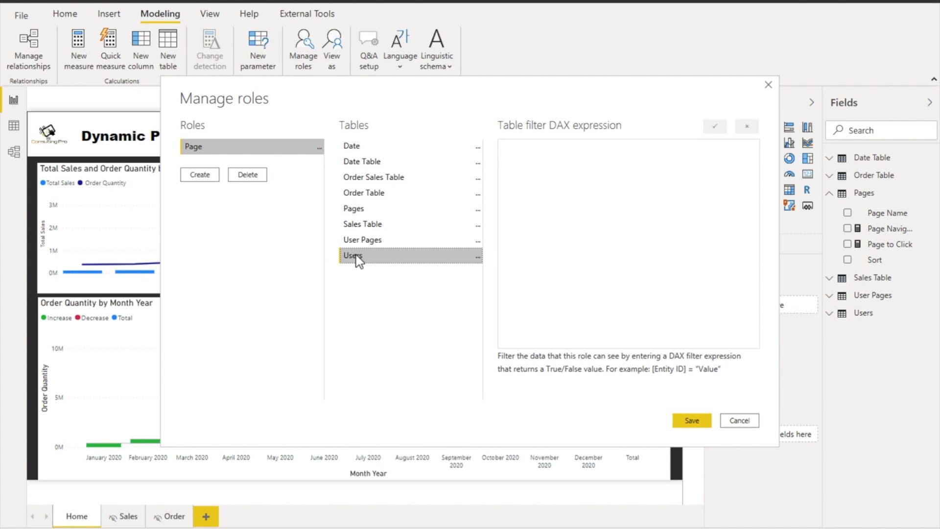
pyautogui.click(585, 185)
pyautogui.write('[User Address]  = UserPrincipalName()')
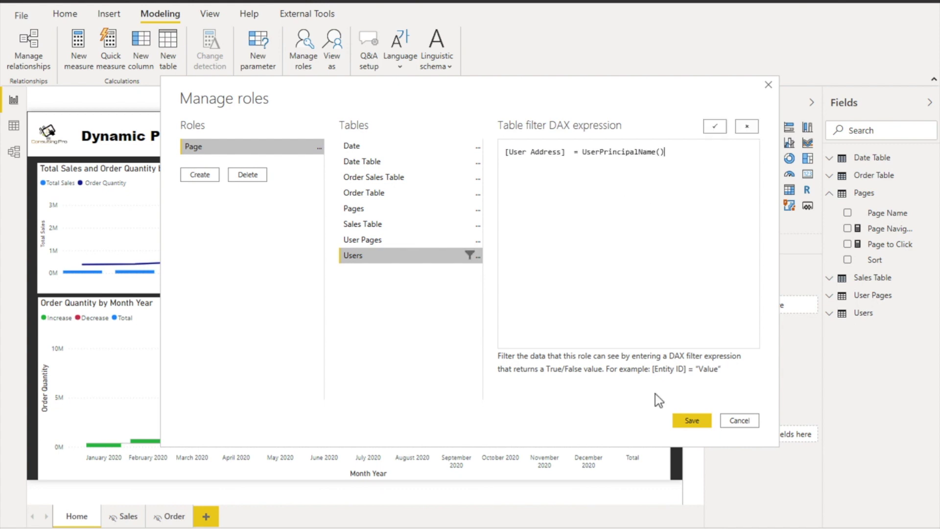
pyautogui.click(685, 420)
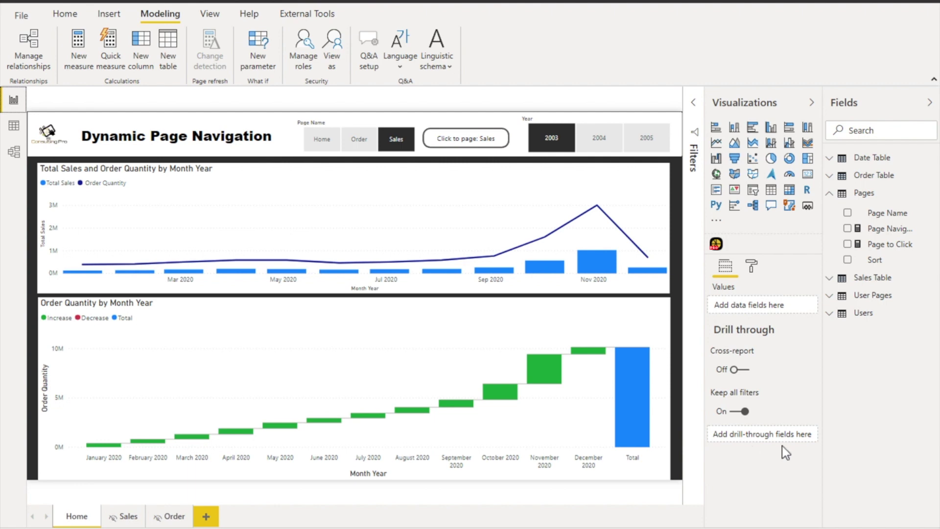
# Preview the report under the Page role as another user's e-mail, then stop viewing
pyautogui.click(331, 64)
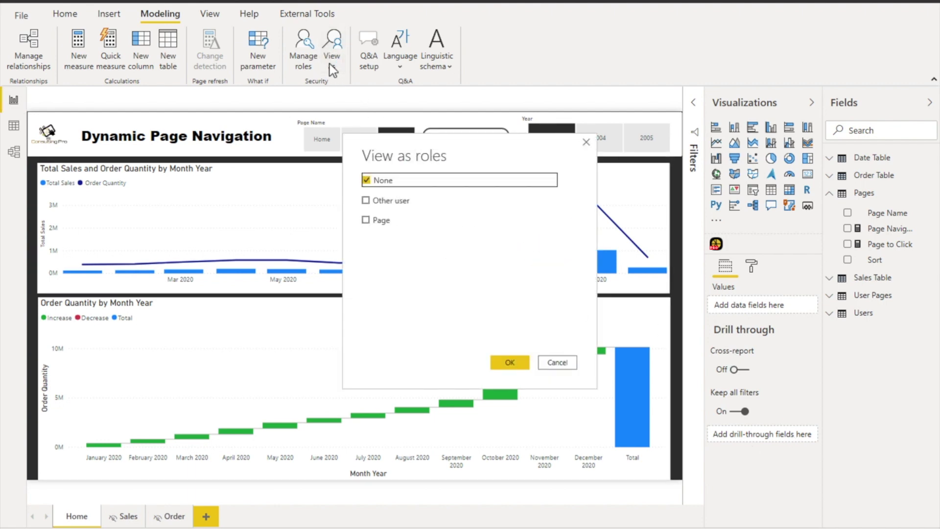
pyautogui.click(366, 199)
pyautogui.click(366, 219)
pyautogui.click(471, 199)
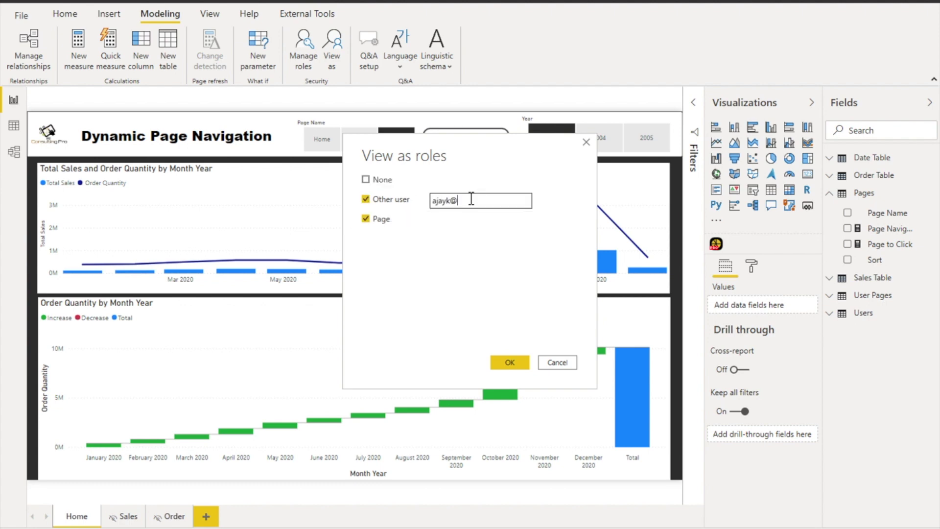
pyautogui.click(505, 362)
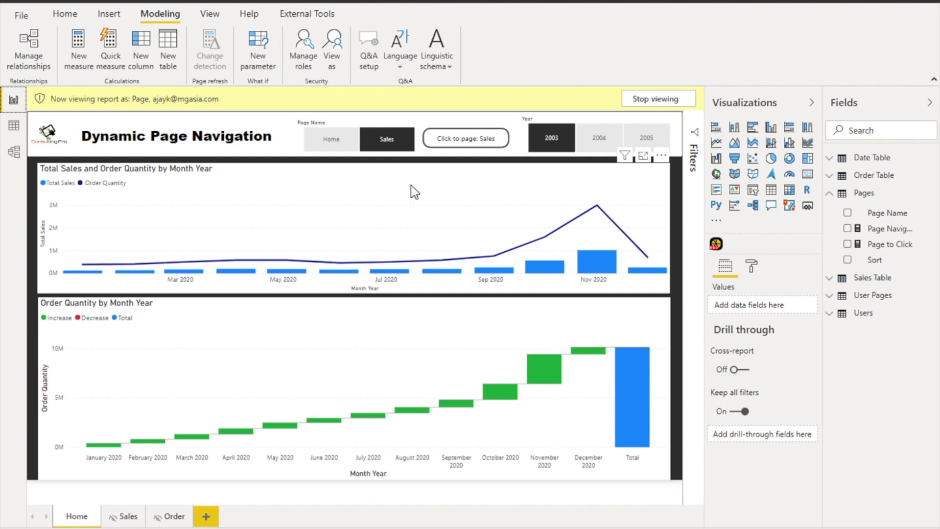
pyautogui.click(655, 100)
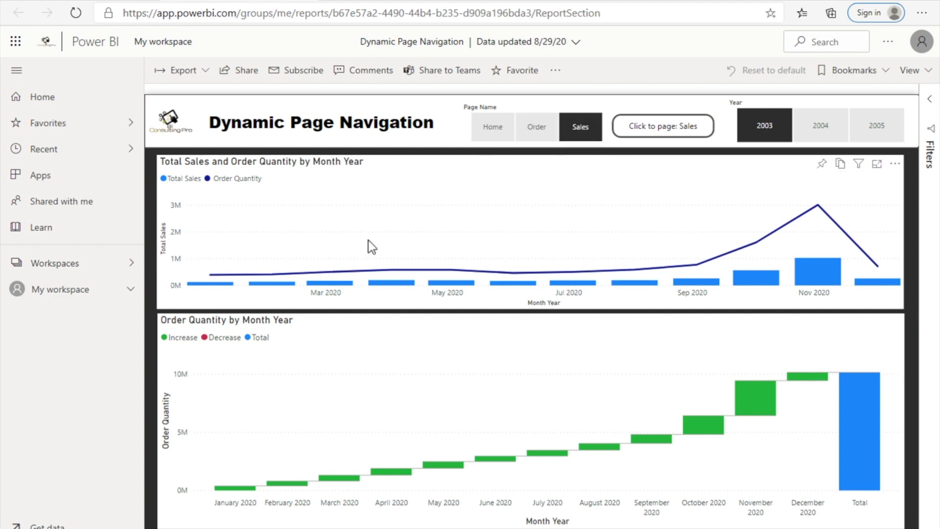
# Open the Security settings of the Dynamic Page Navigation dataset from My workspace's Datasets + dataflows list
pyautogui.click(88, 273)
pyautogui.click(81, 295)
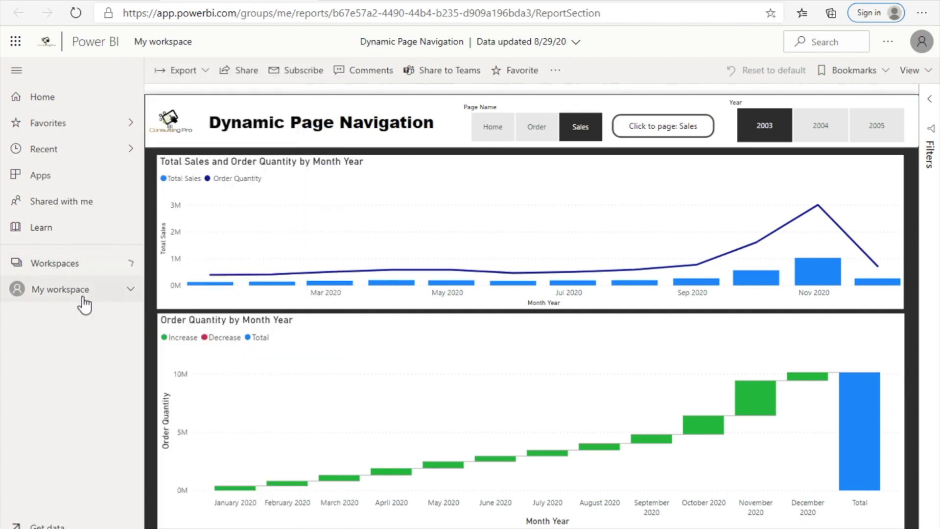
pyautogui.click(83, 301)
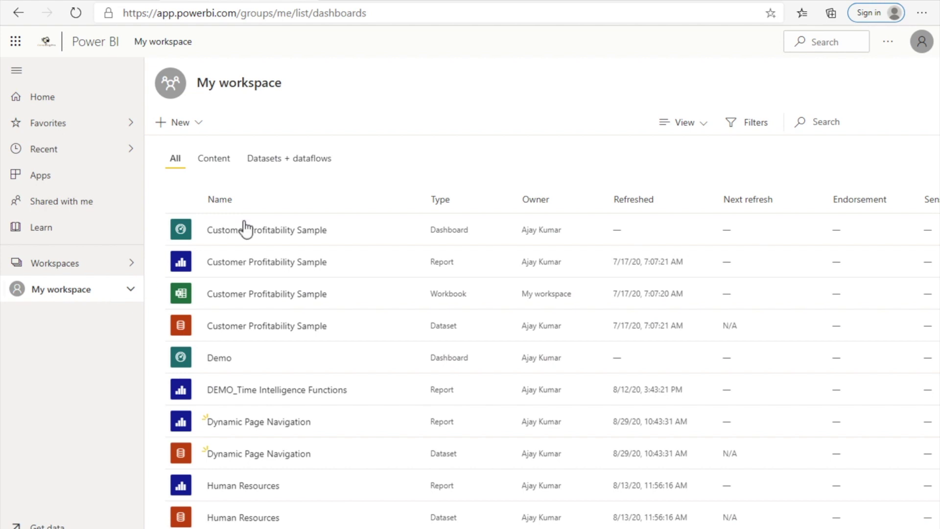
pyautogui.click(263, 159)
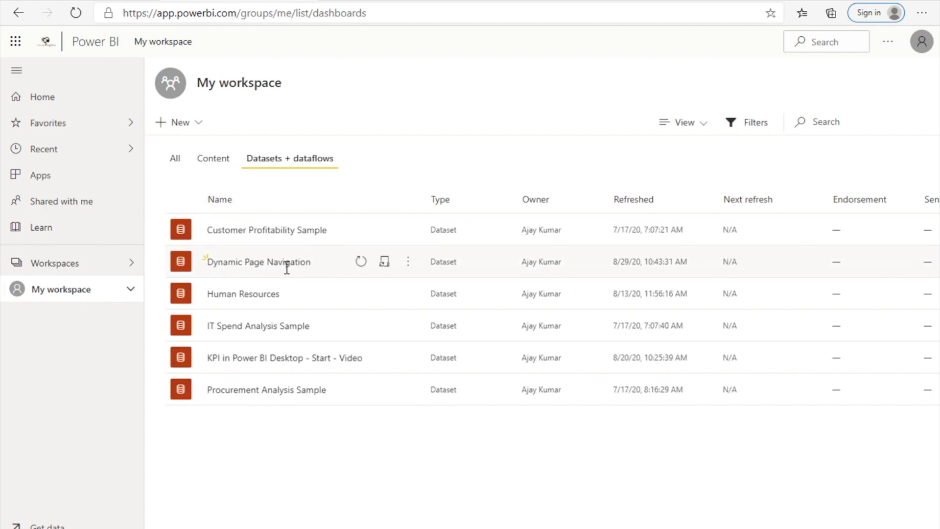
pyautogui.moveTo(319, 260); pyautogui.dragTo(199, 265)
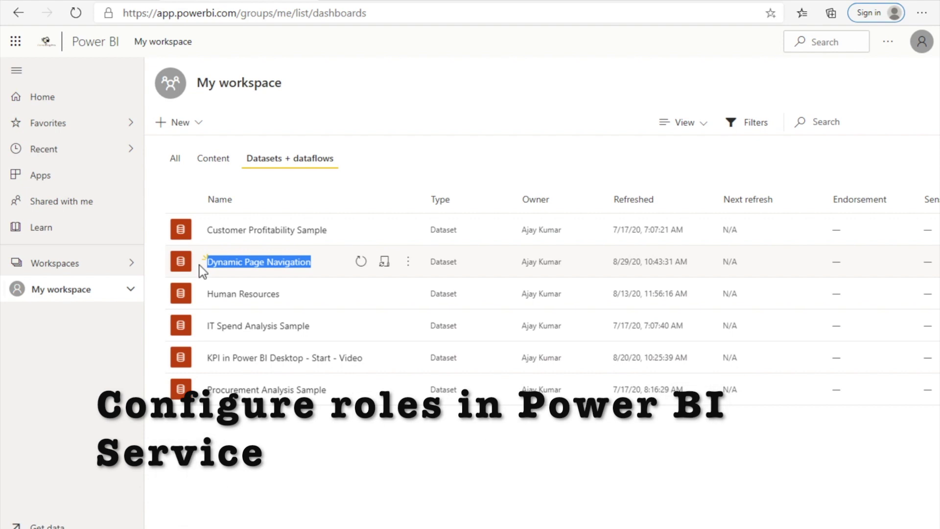
pyautogui.click(403, 265)
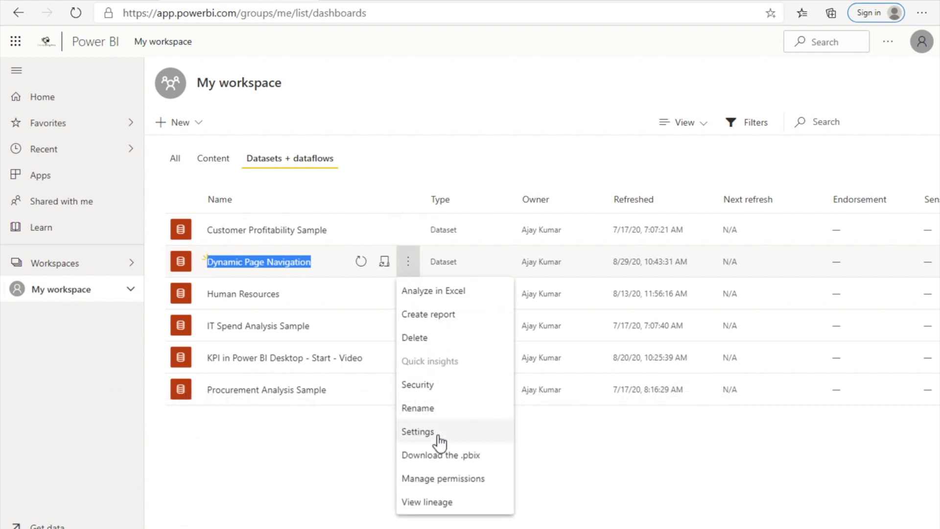
pyautogui.click(433, 387)
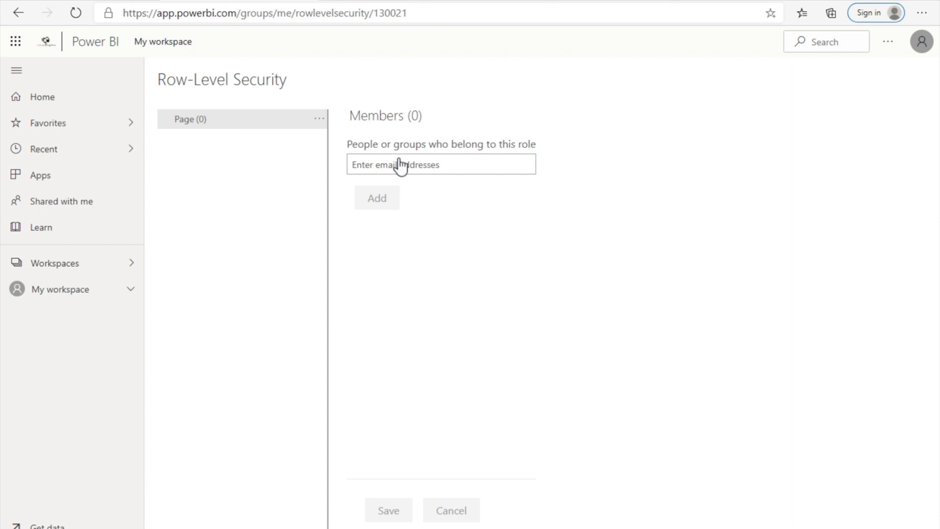
# Add the user's e-mail as a Page role member, save, and return to My workspace
pyautogui.click(417, 164)
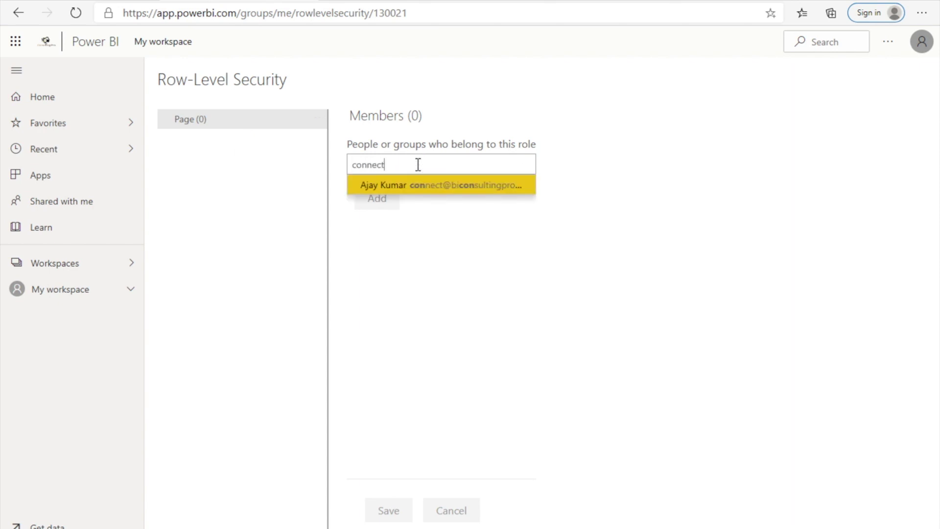
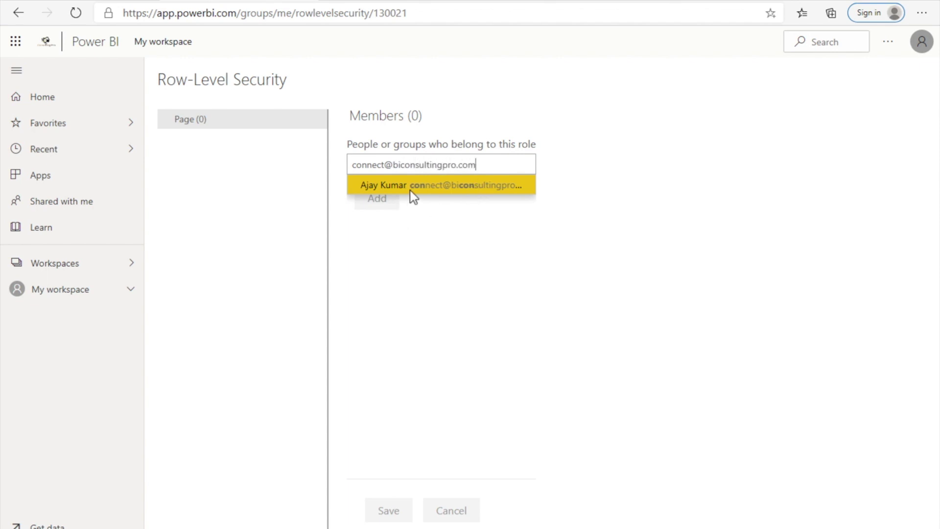
pyautogui.click(430, 185)
pyautogui.click(385, 198)
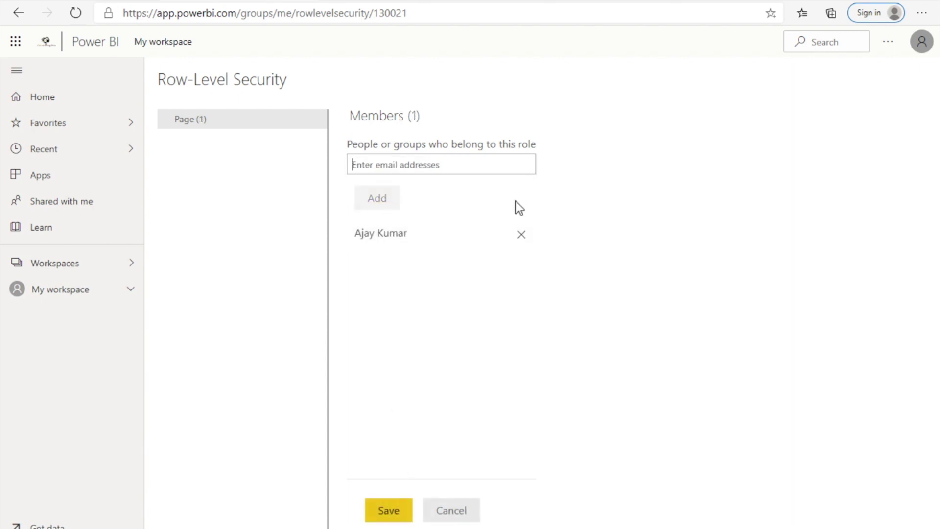
pyautogui.click(380, 518)
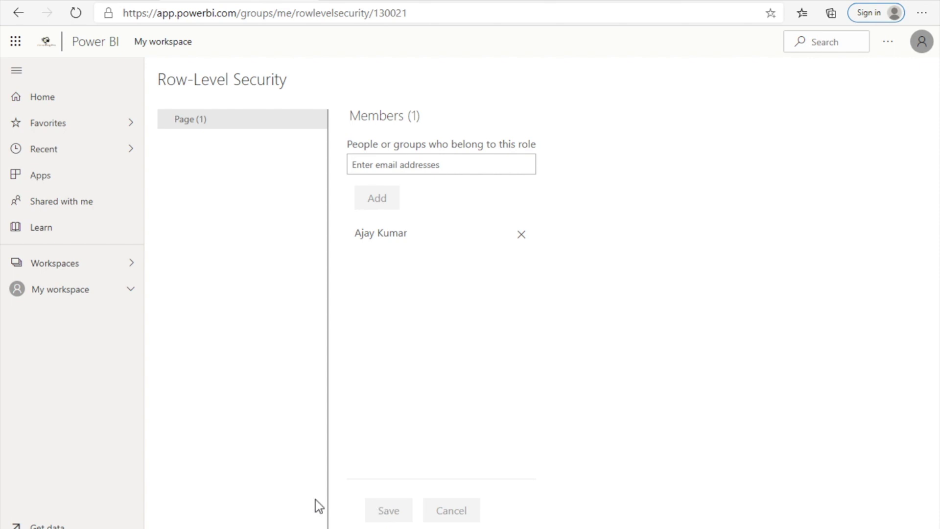
pyautogui.click(73, 296)
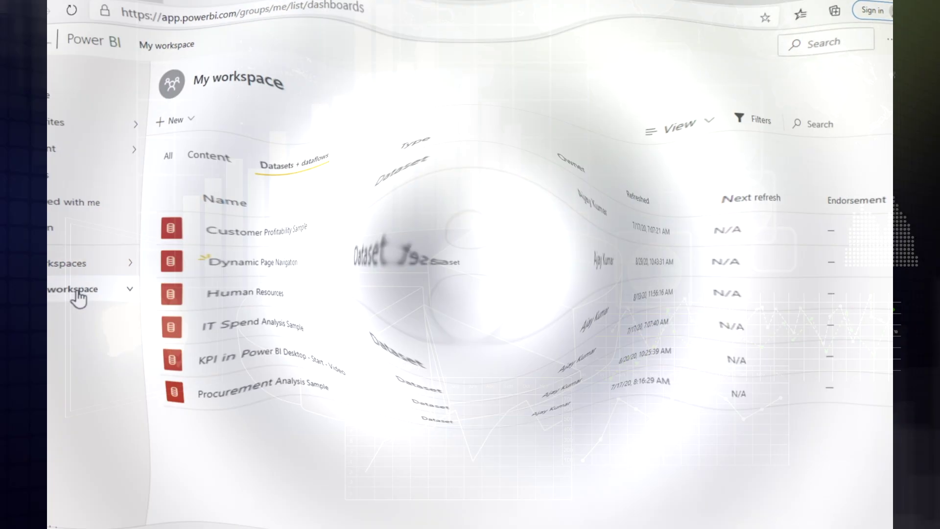